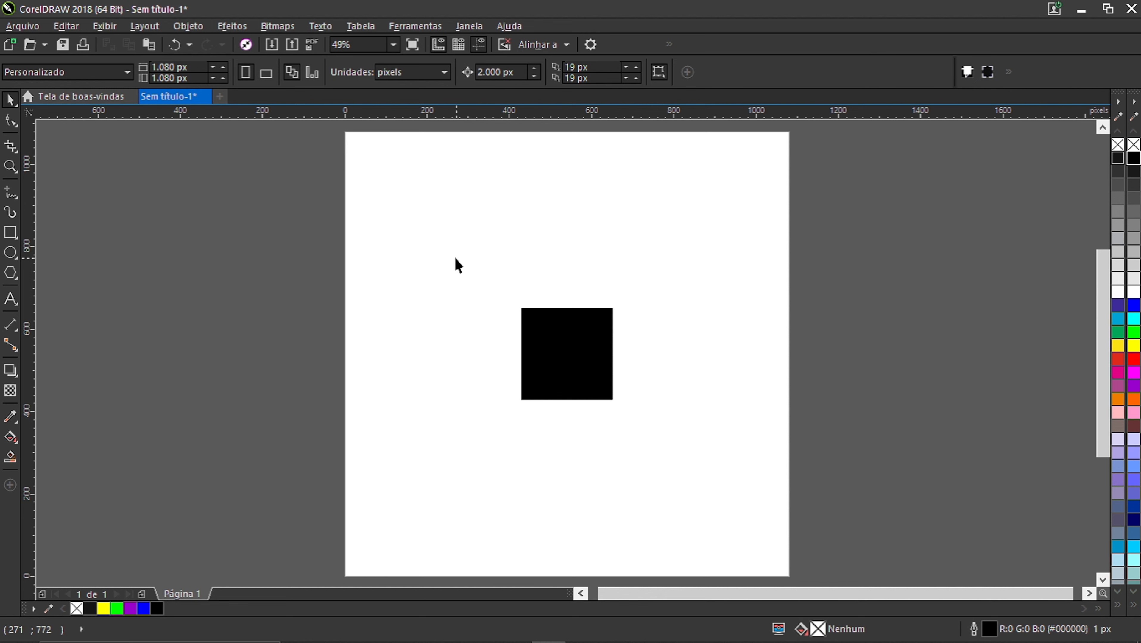
Try duplicating the black square directly above the original at Y 798 px, and undo the copy.
left_click_drag(456, 263, 700, 456)
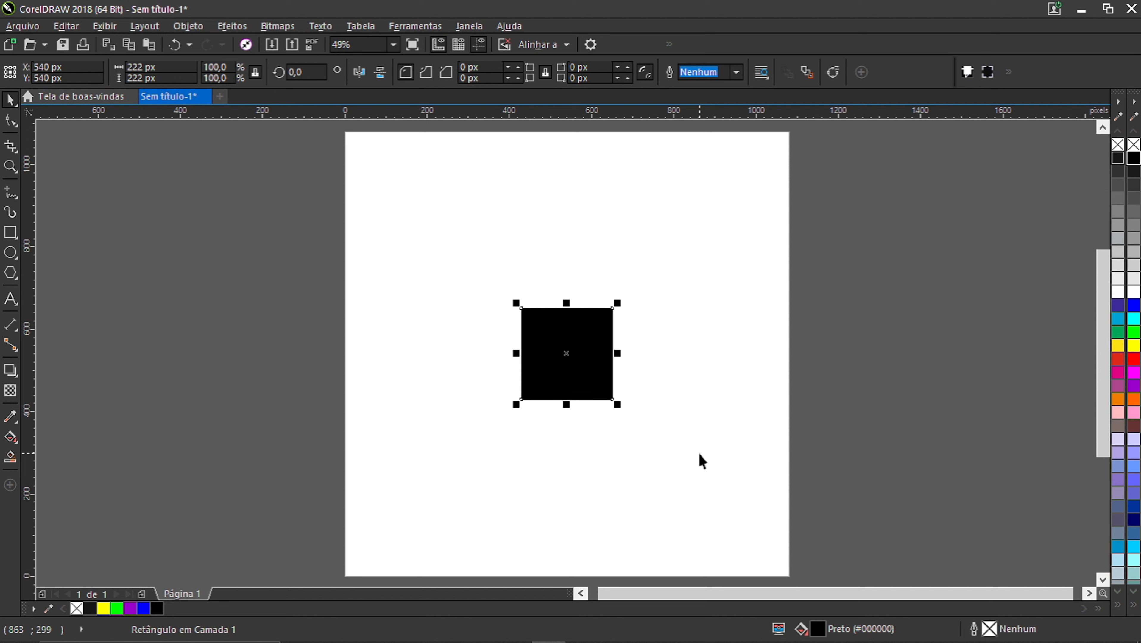
left_click_drag(584, 342, 582, 237)
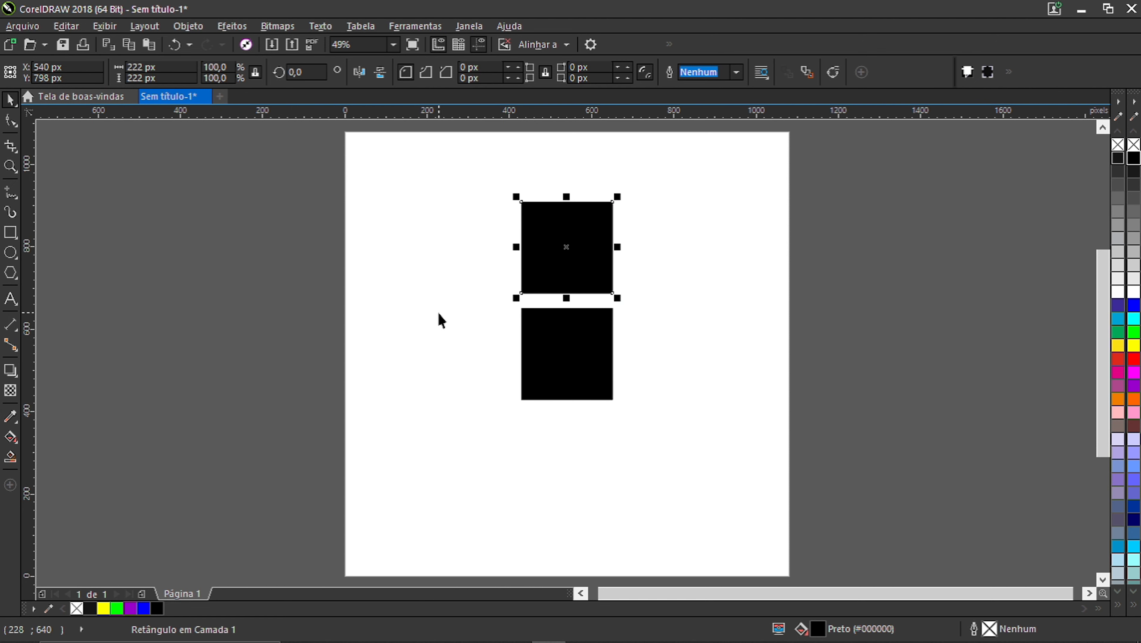
left_click(440, 319)
key("ctrl+z")
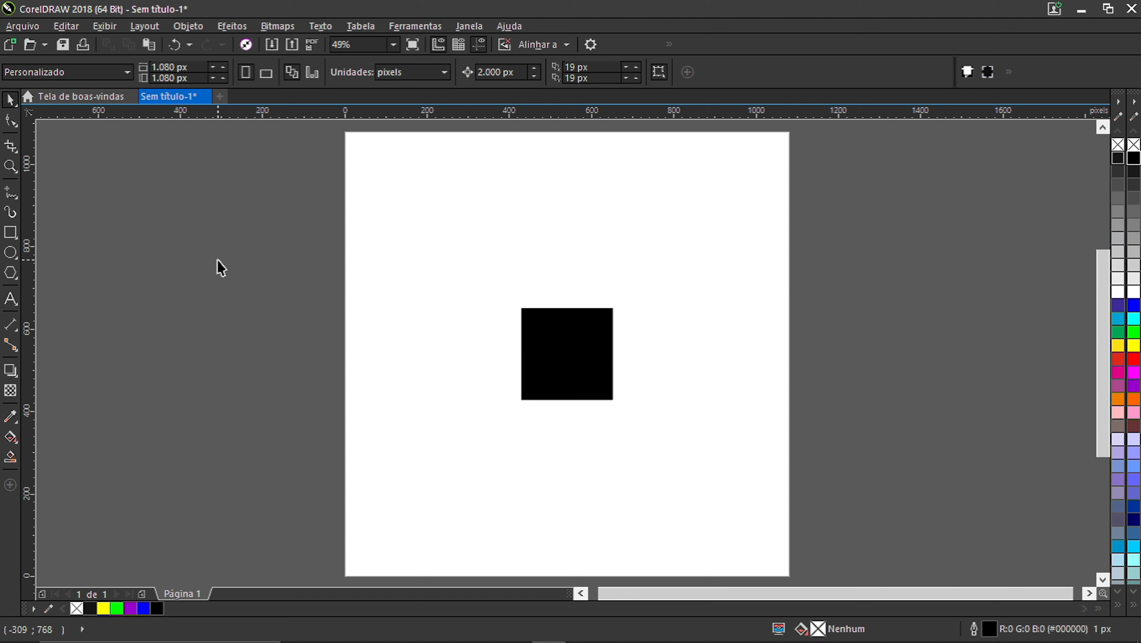
Delete the centred black square and undo the deletion, twice in a row, leaving nothing selected.
left_click_drag(422, 270, 675, 461)
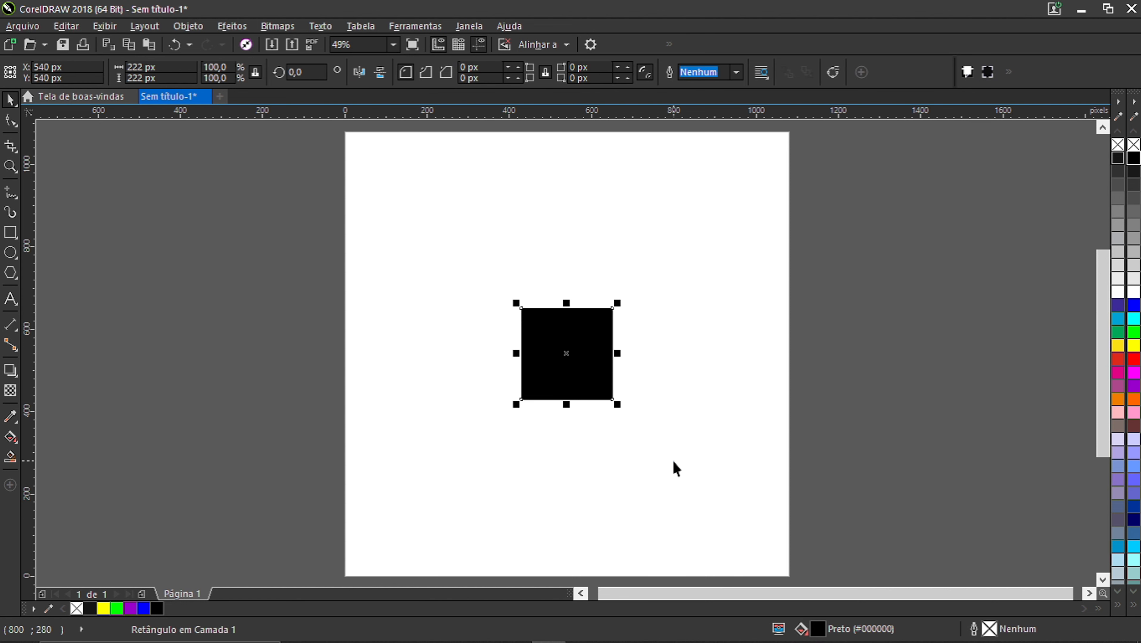
key("Delete")
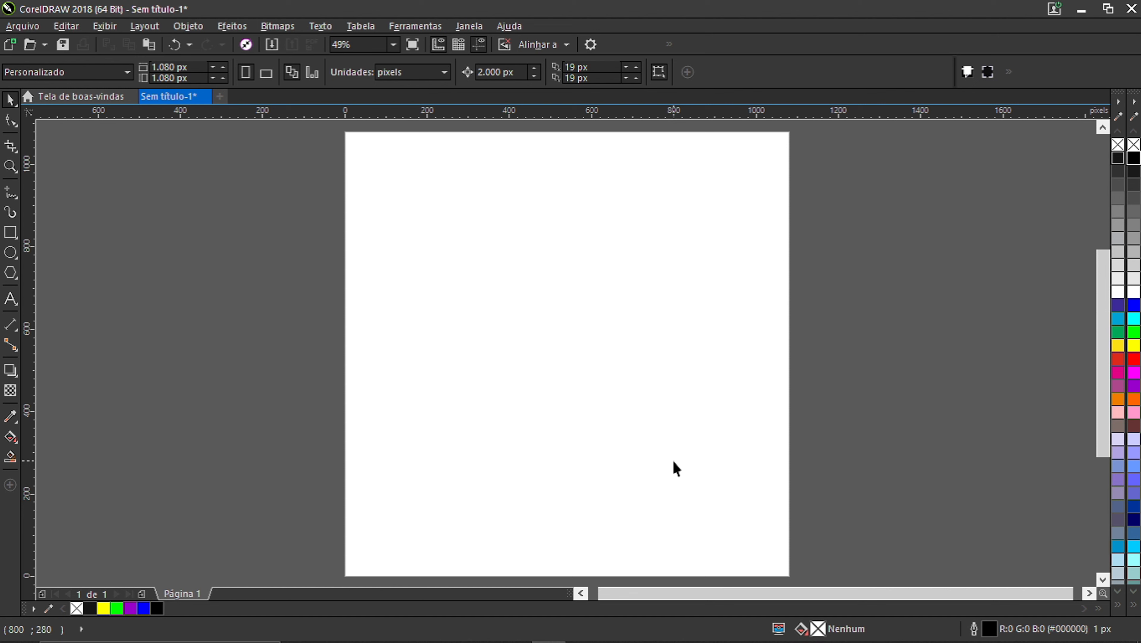
key("ctrl+z")
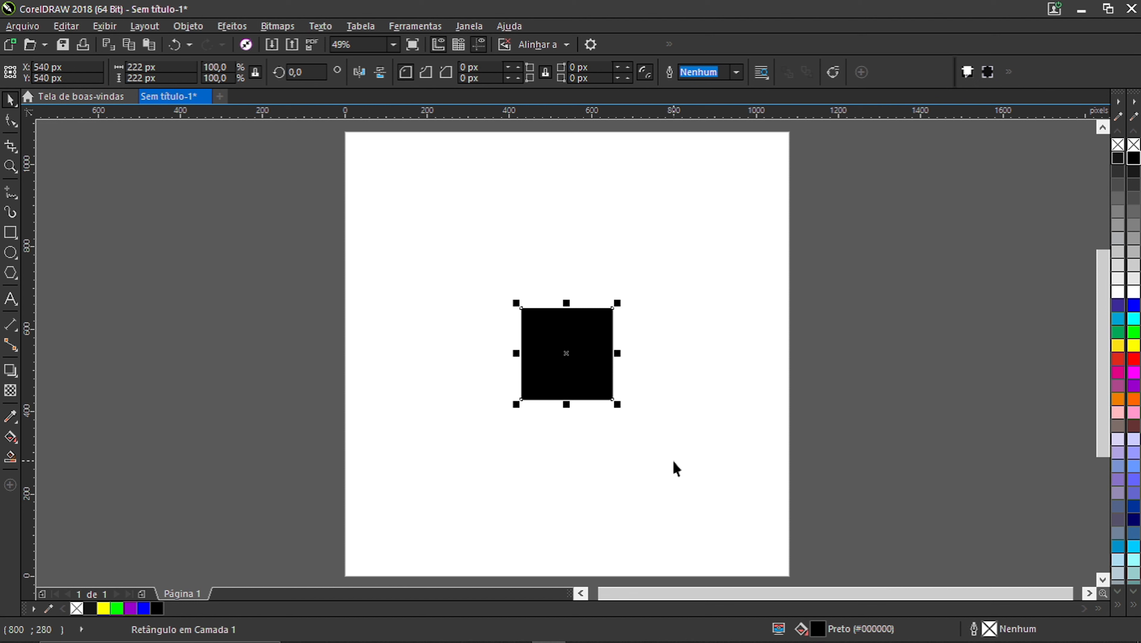
left_click_drag(473, 220, 655, 446)
key("Delete")
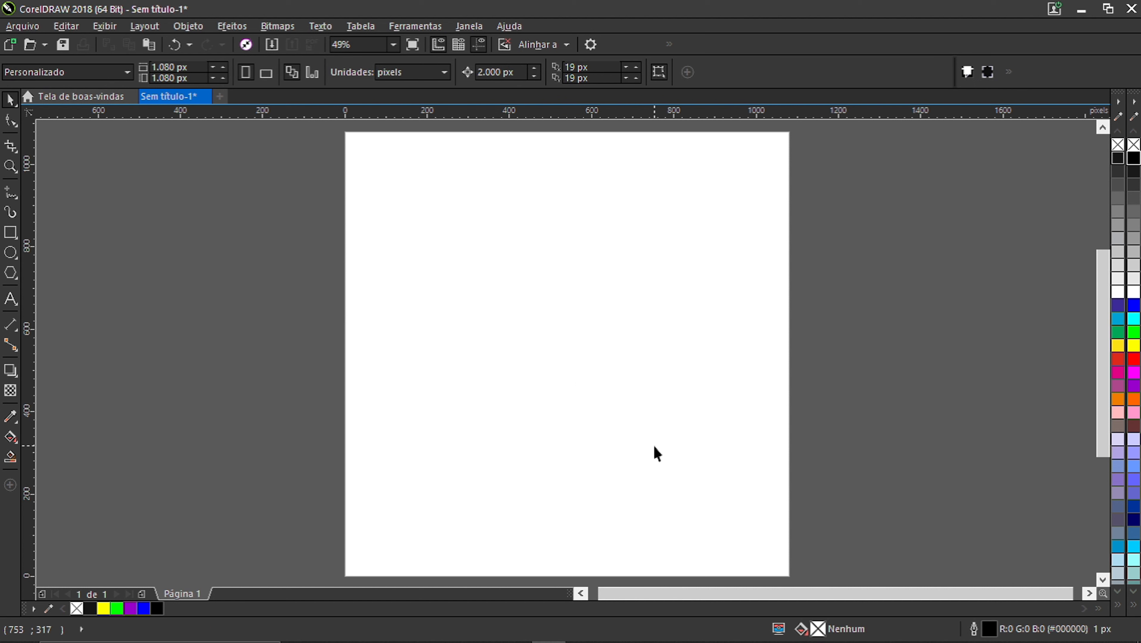
key("ctrl+z")
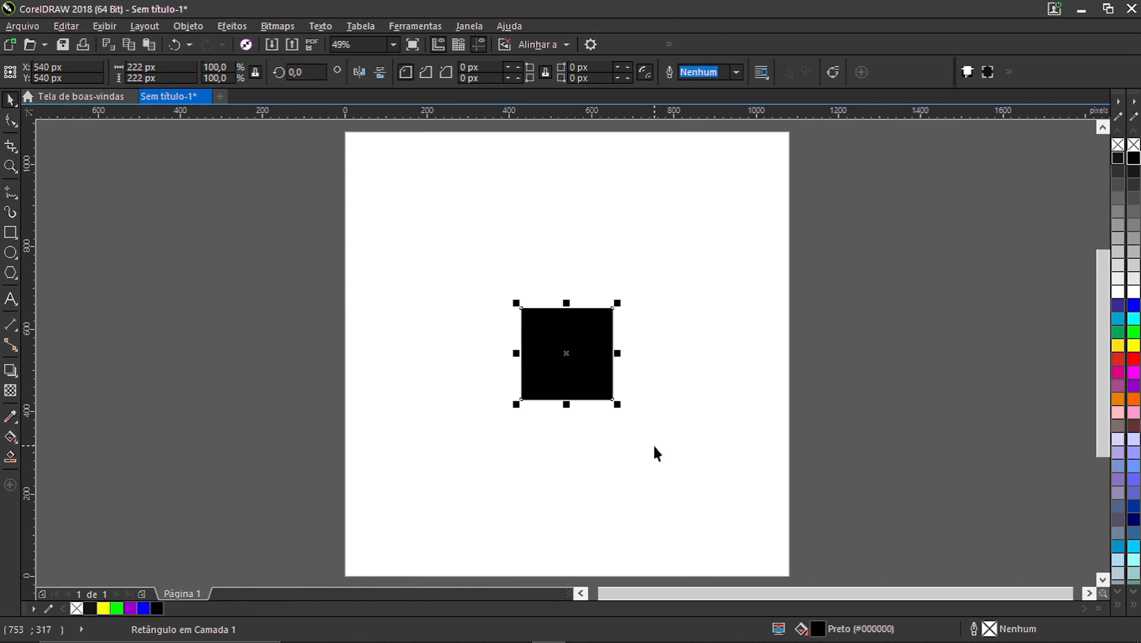
left_click(877, 402)
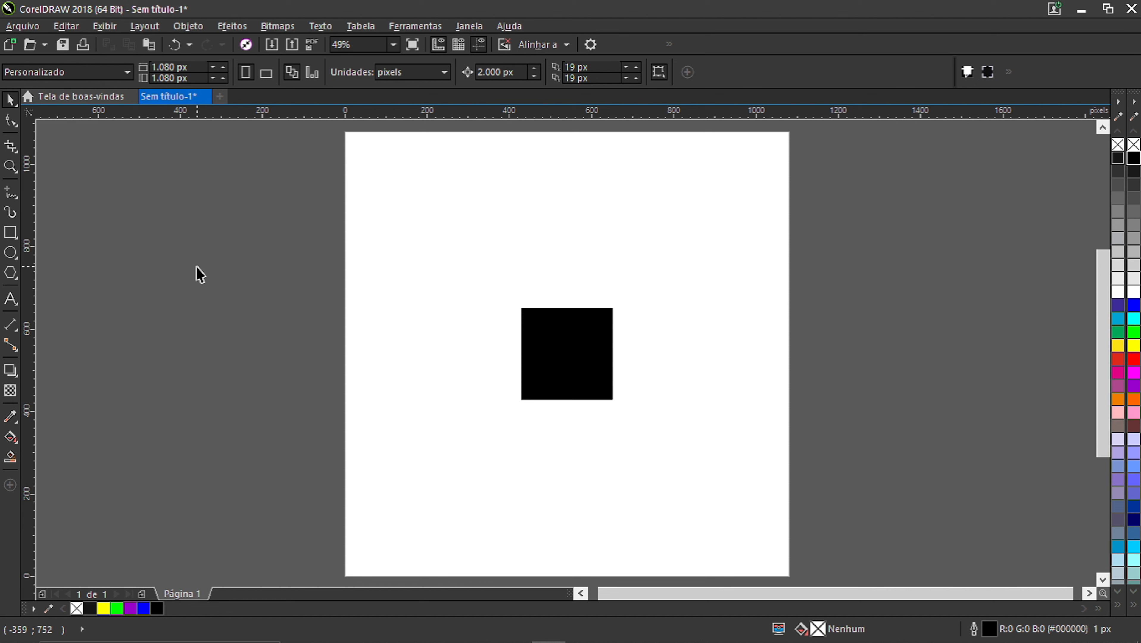
Duplicate the black square above the original at about X 556, Y 896 px, and delete the copy.
left_click_drag(454, 284, 722, 484)
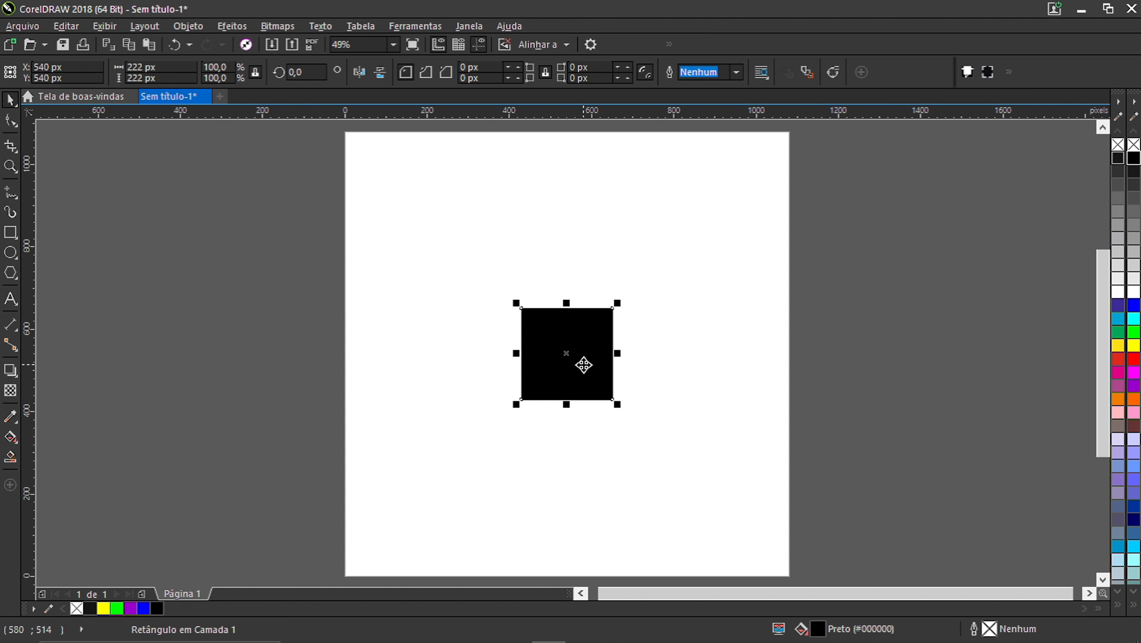
left_click_drag(583, 367, 590, 219)
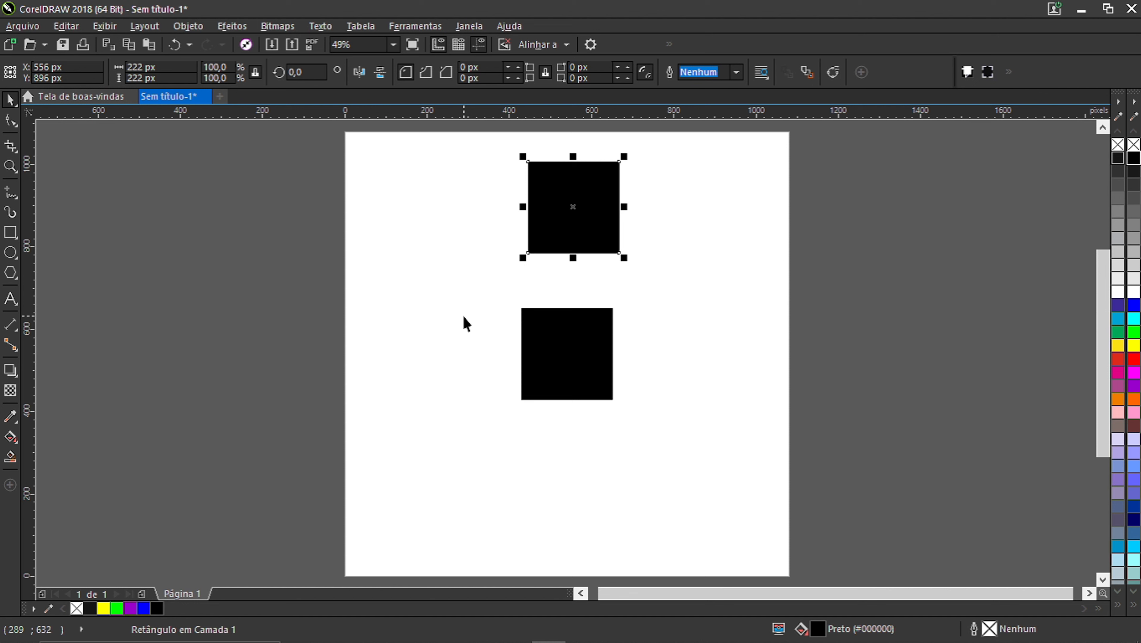
key("Delete")
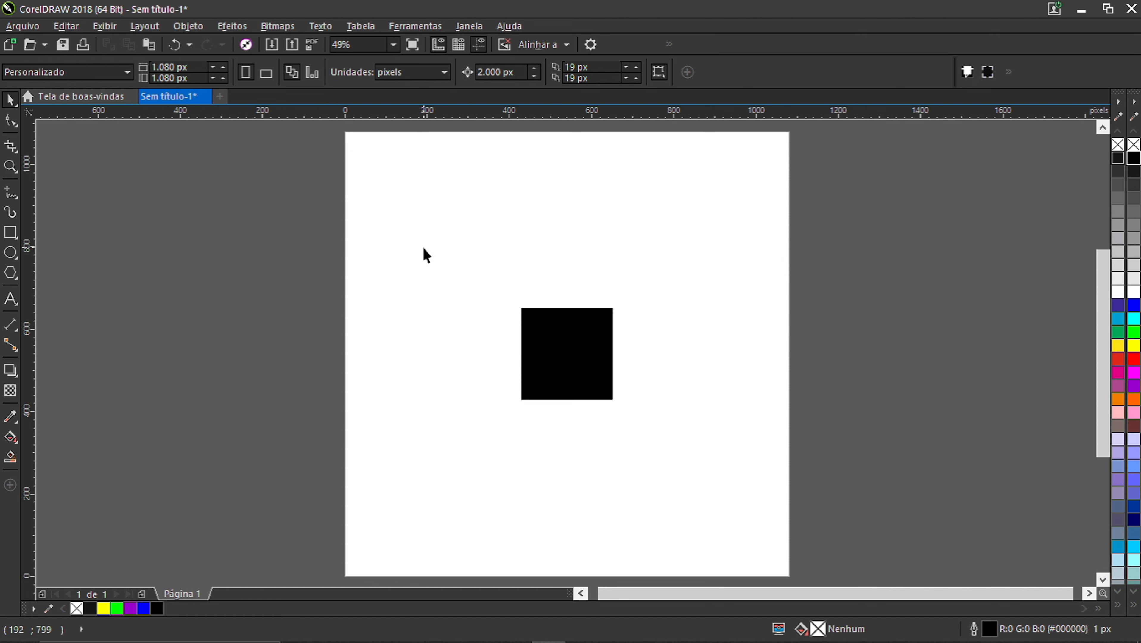
Drop a copy of the black square at about X 725, Y 898 px on the page and delete that copy.
left_click_drag(423, 247, 716, 512)
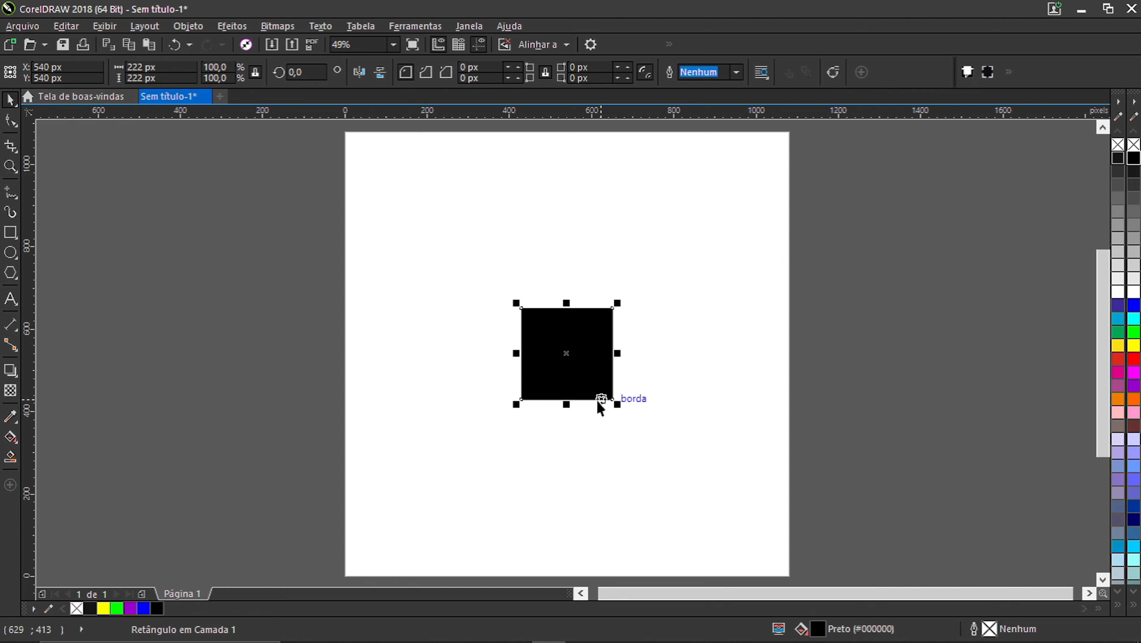
left_click_drag(572, 362, 650, 218)
right_click(650, 218)
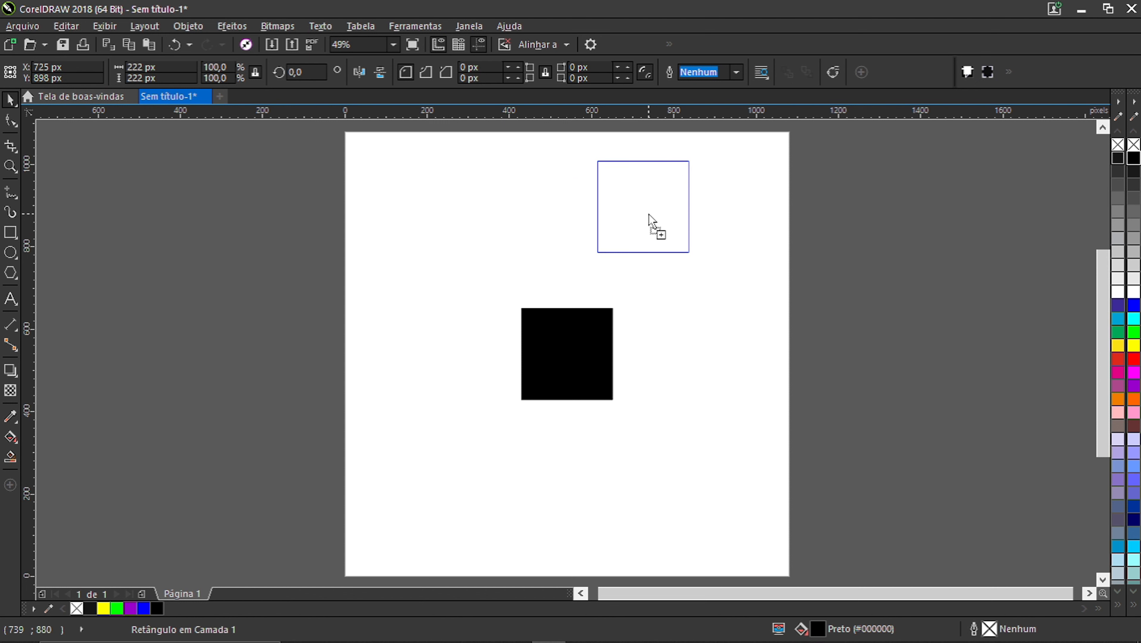
left_click_drag(649, 214, 649, 215)
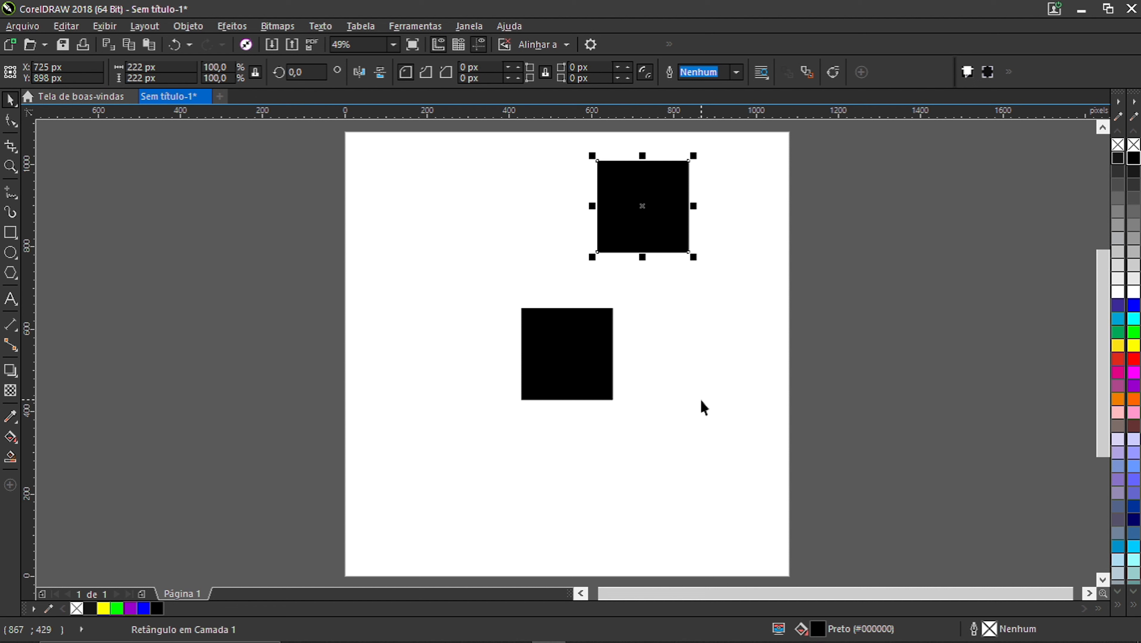
key("Delete")
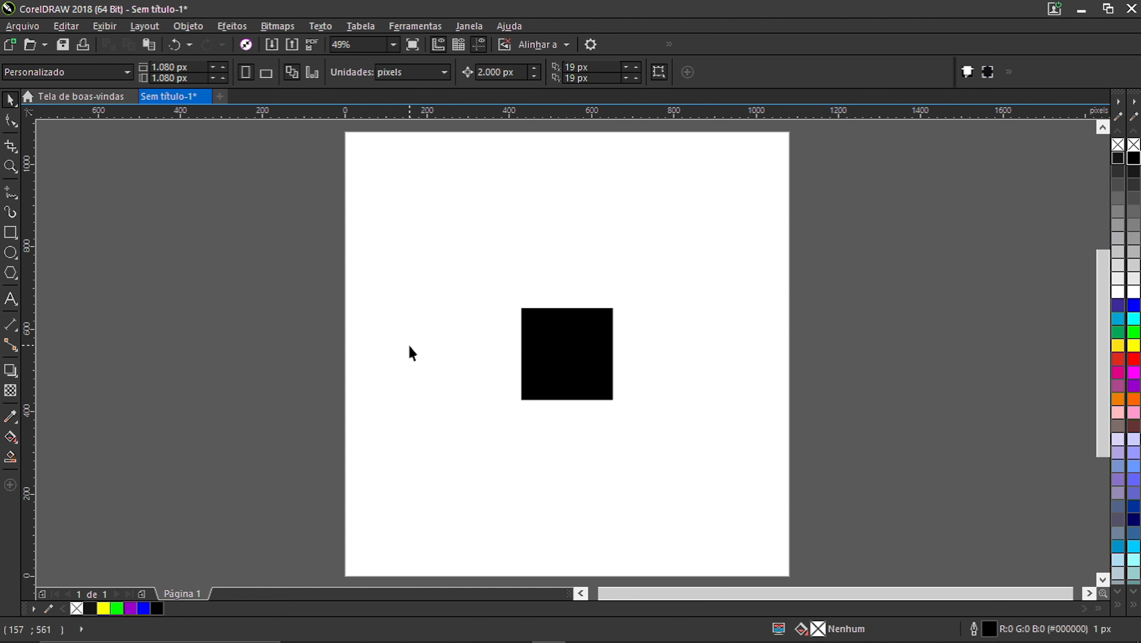
Try stamping a series of copies of the black square while moving it from the page centre towards the lower right.
left_click_drag(471, 265, 702, 479)
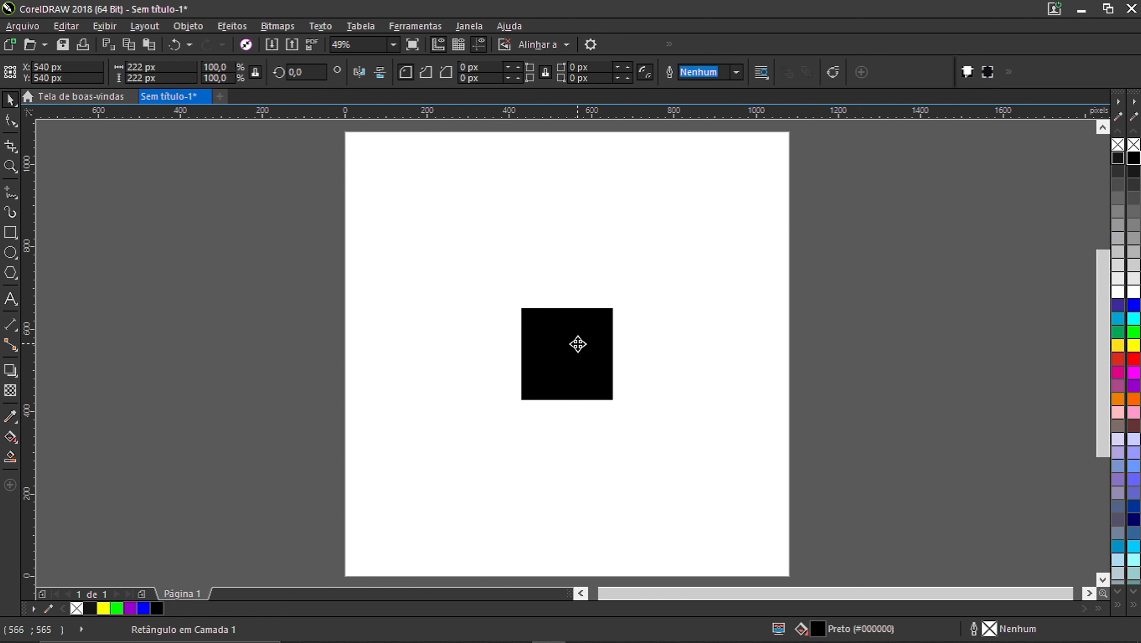
left_click_drag(567, 340, 764, 431)
key("space")
key("space")
key("space")
key("space")
key("space")
key("space")
key("space")
key("space")
key("space")
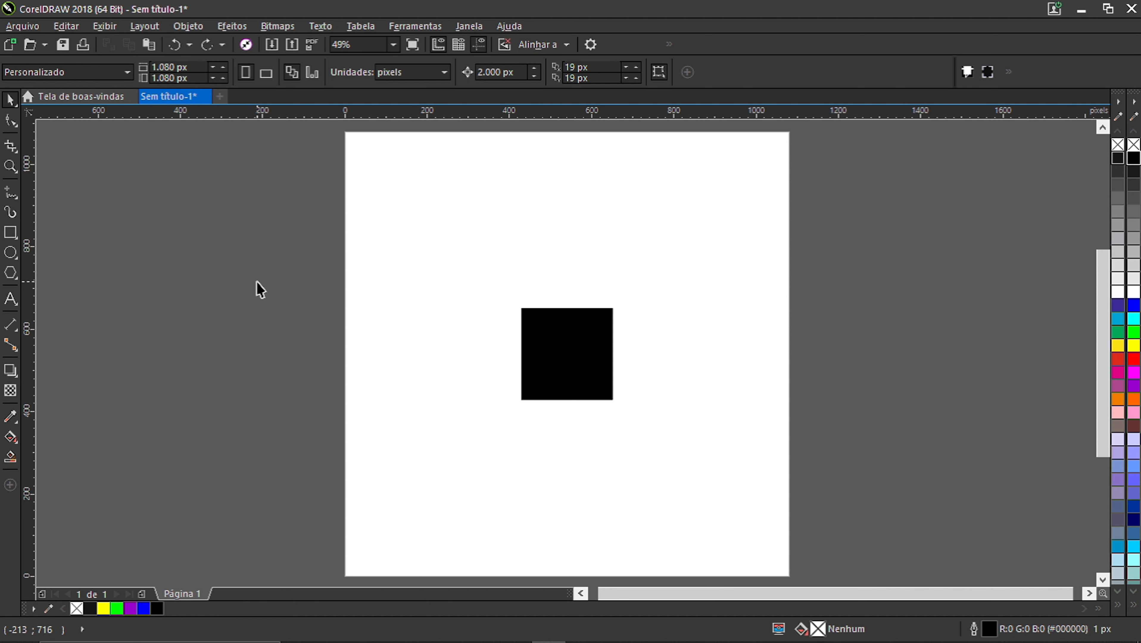
Move the square horizontally to X 176 px, place a copy at X 422 px, and repeat the duplication twice.
left_click(555, 341)
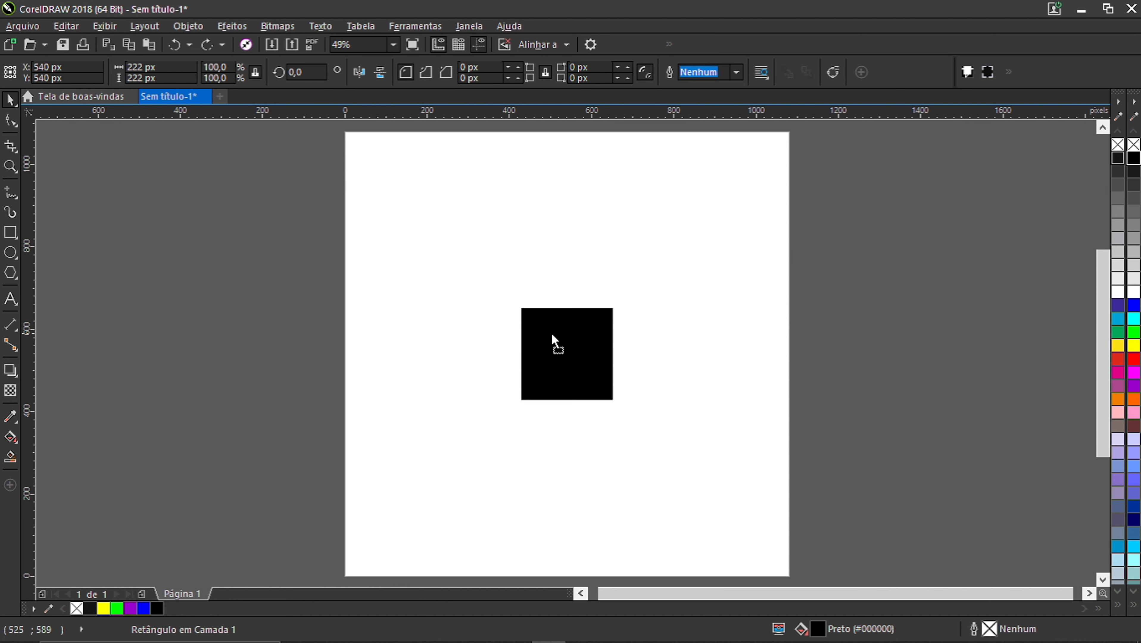
left_click_drag(555, 341, 404, 313)
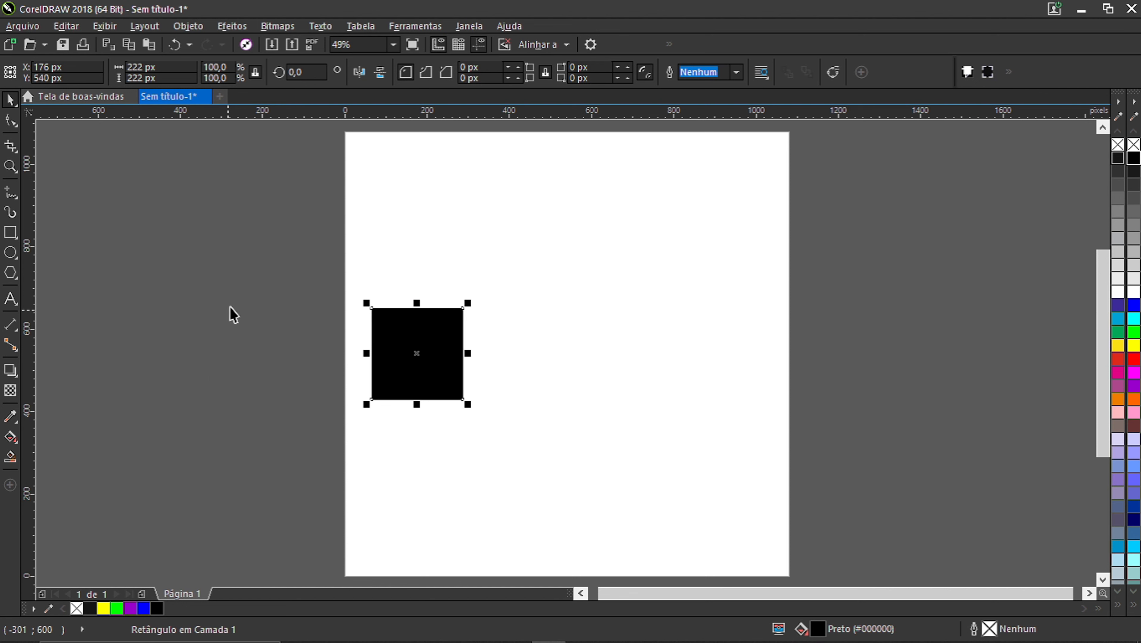
left_click_drag(303, 262, 532, 461)
left_click_drag(401, 361, 503, 368)
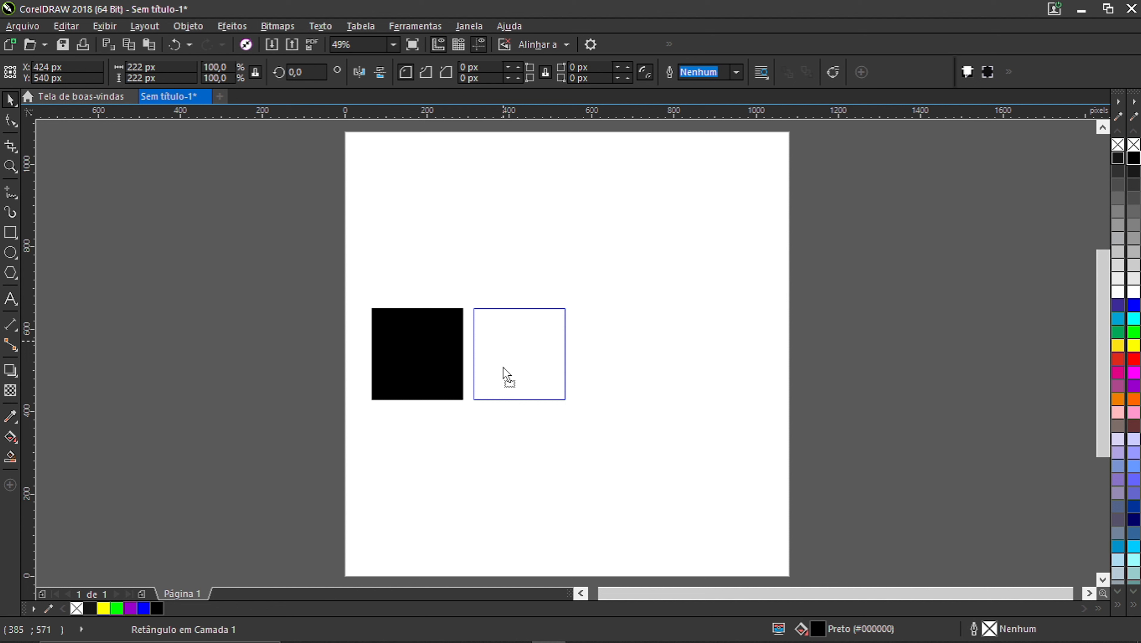
left_click_drag(503, 367, 502, 368)
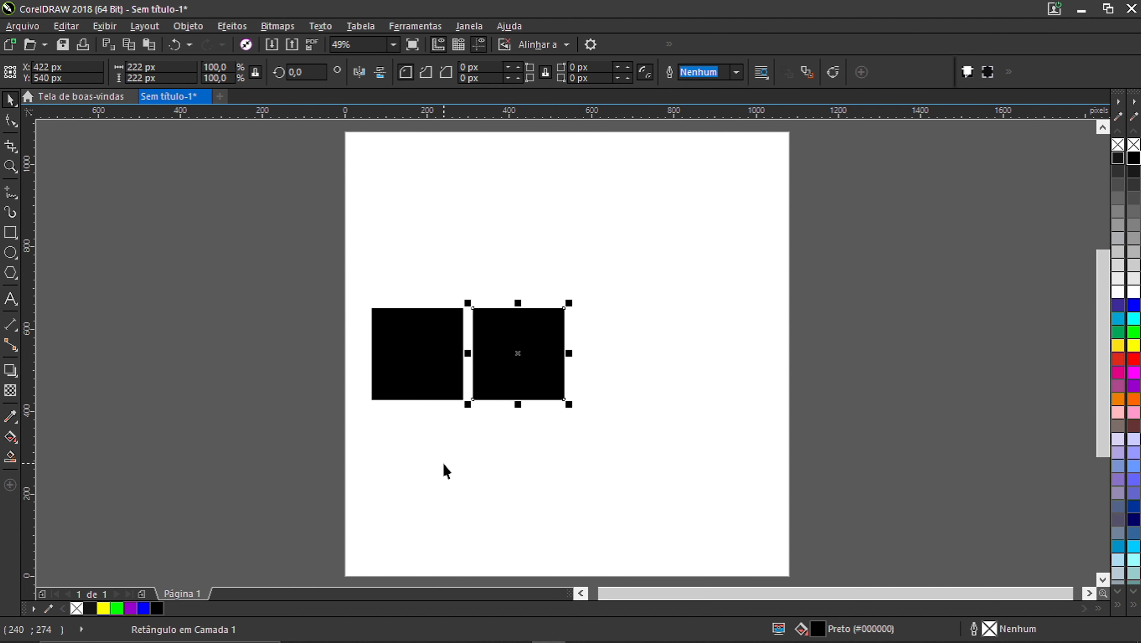
key("ctrl+r")
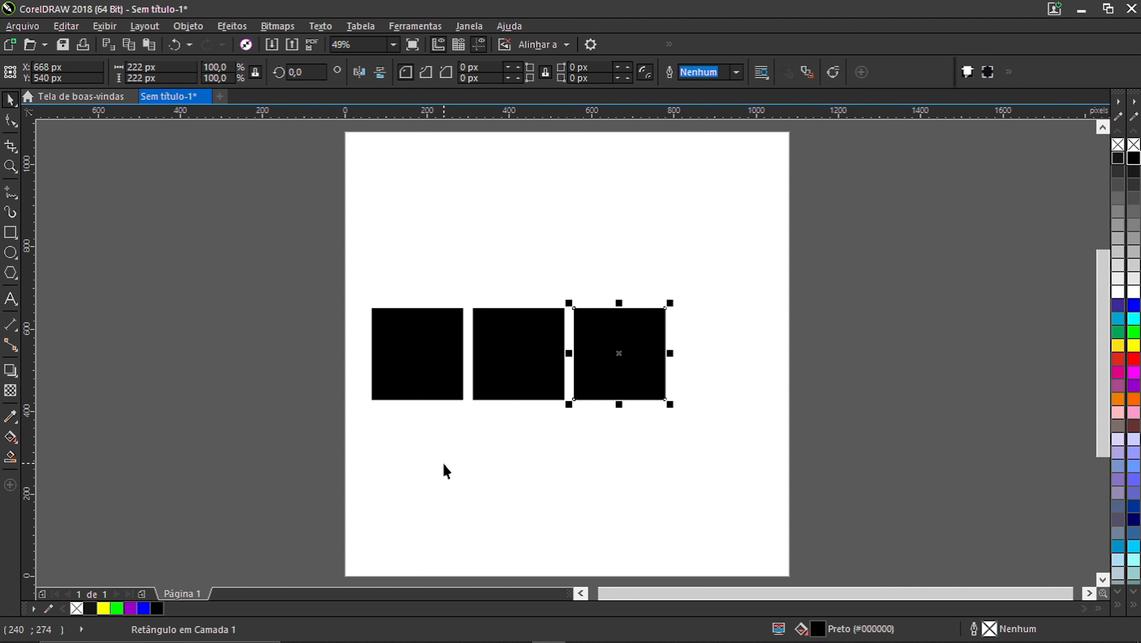
key("ctrl+r")
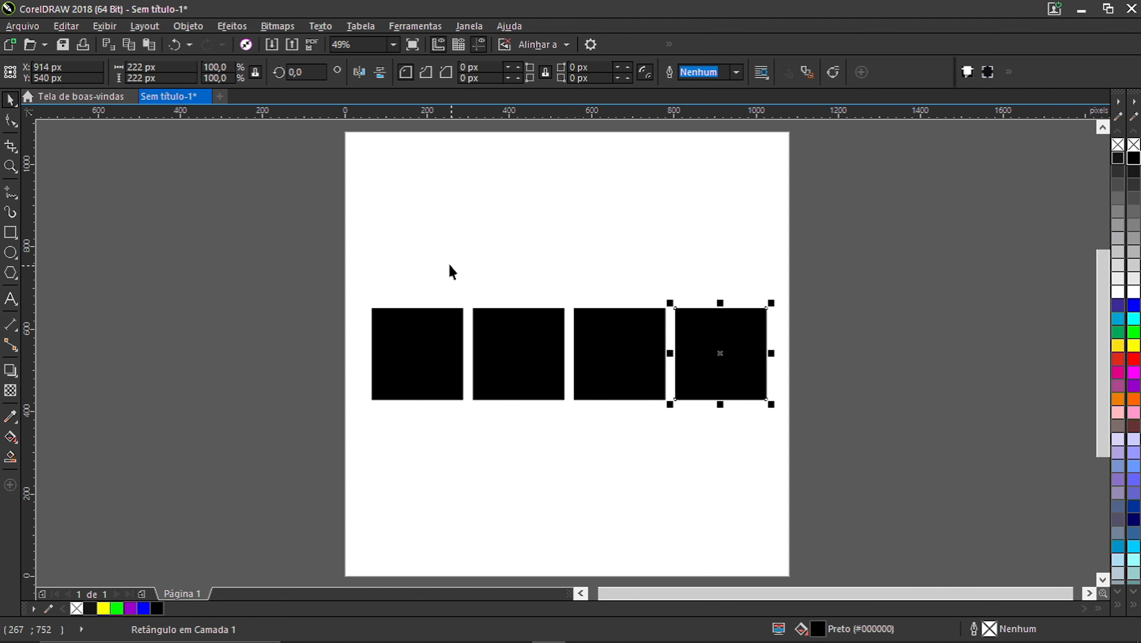
Undo the row of copies and the move, back to the single square at the page centre.
left_click_drag(445, 263, 513, 480)
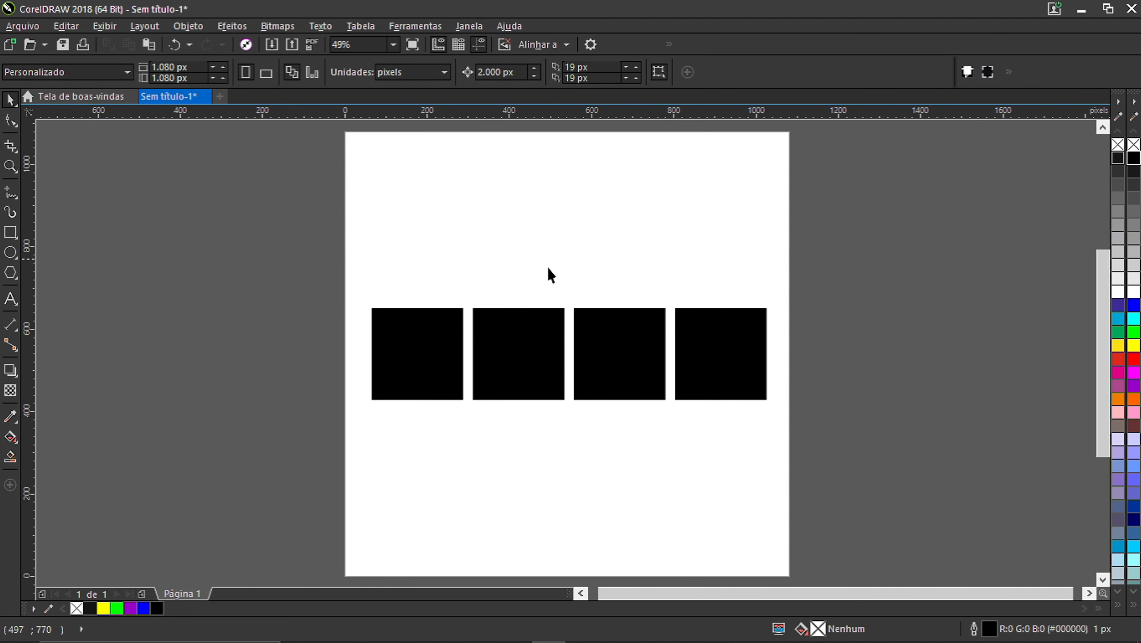
left_click_drag(549, 260, 625, 484)
left_click_drag(634, 263, 731, 411)
key("ctrl+z")
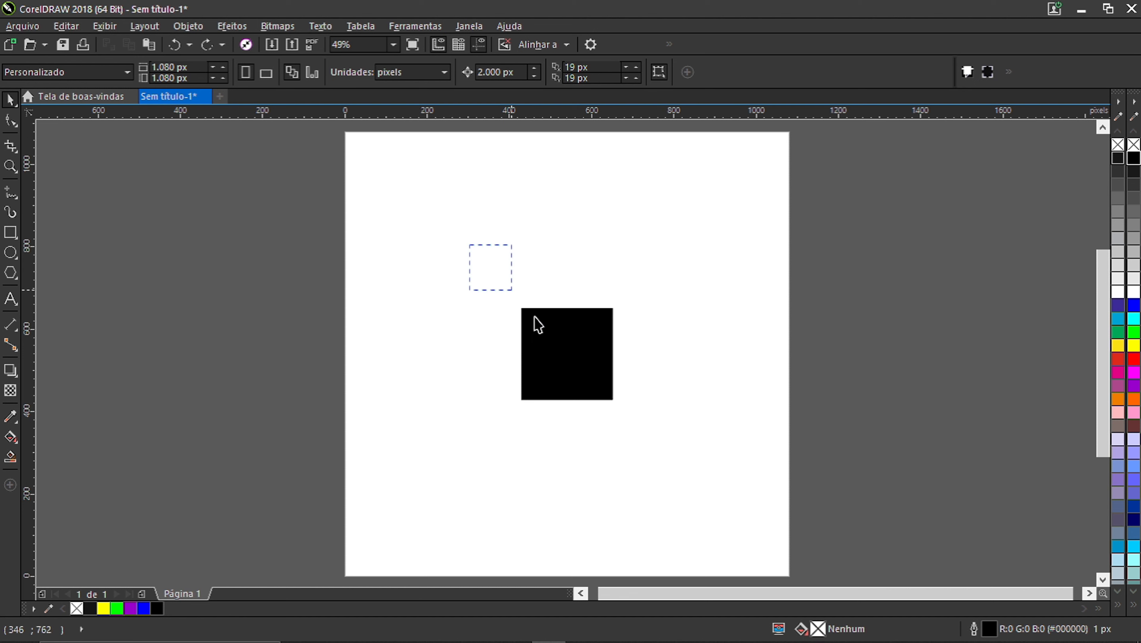
Move the square horizontally to X 154 px, place a copy at X 404 px, and repeat the duplication twice.
left_click(573, 374)
left_click_drag(557, 333, 398, 333)
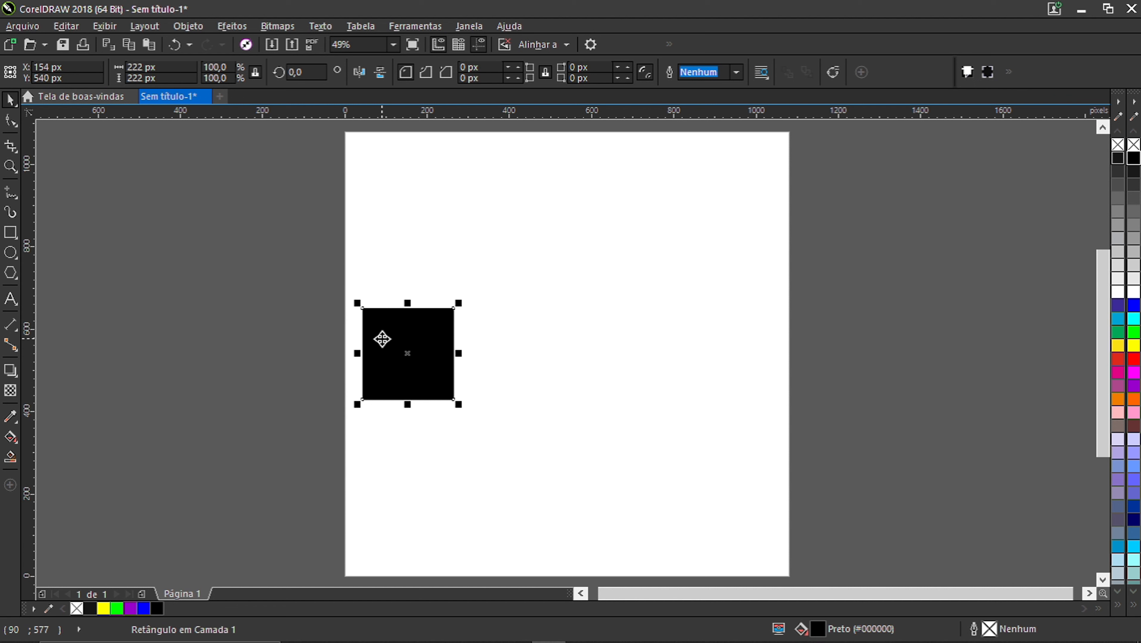
left_click_drag(382, 339, 483, 362)
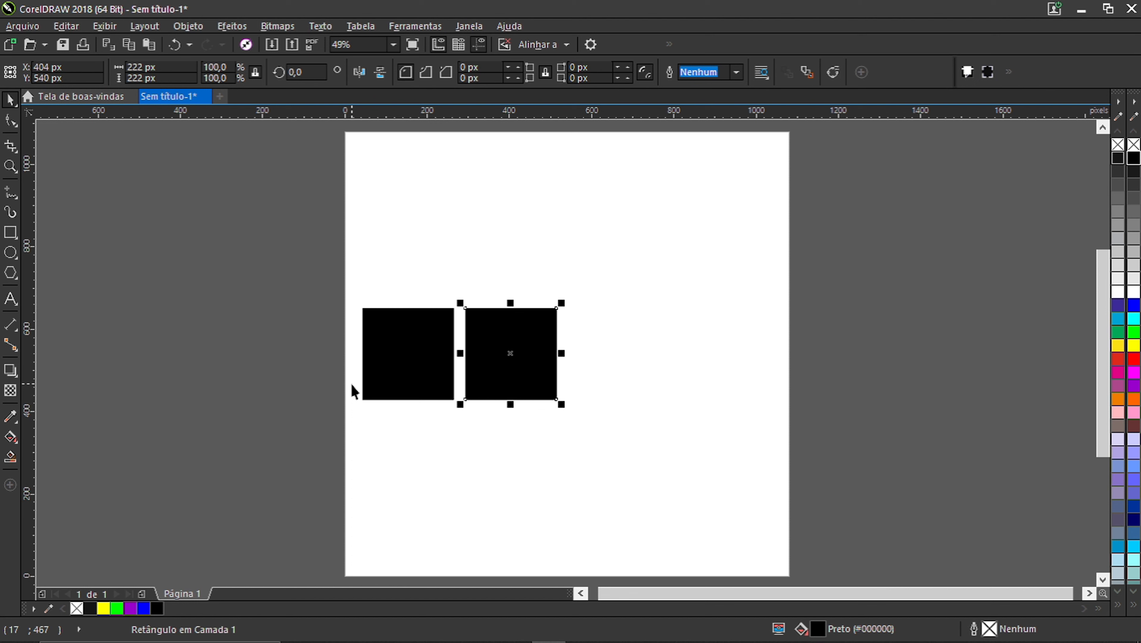
key("ctrl+r")
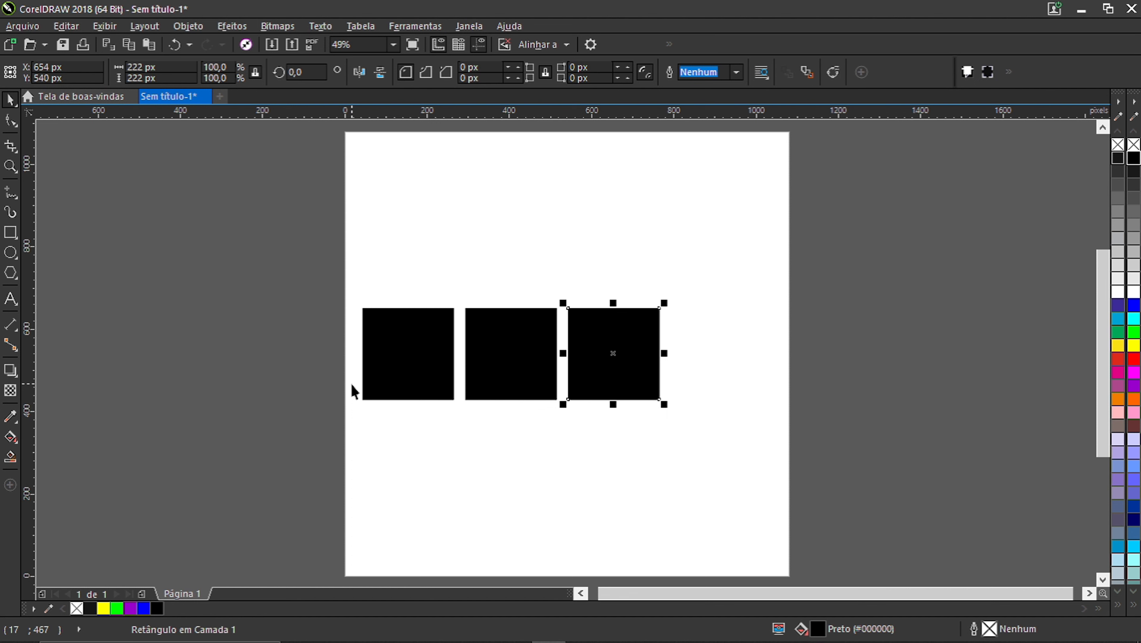
key("ctrl+r")
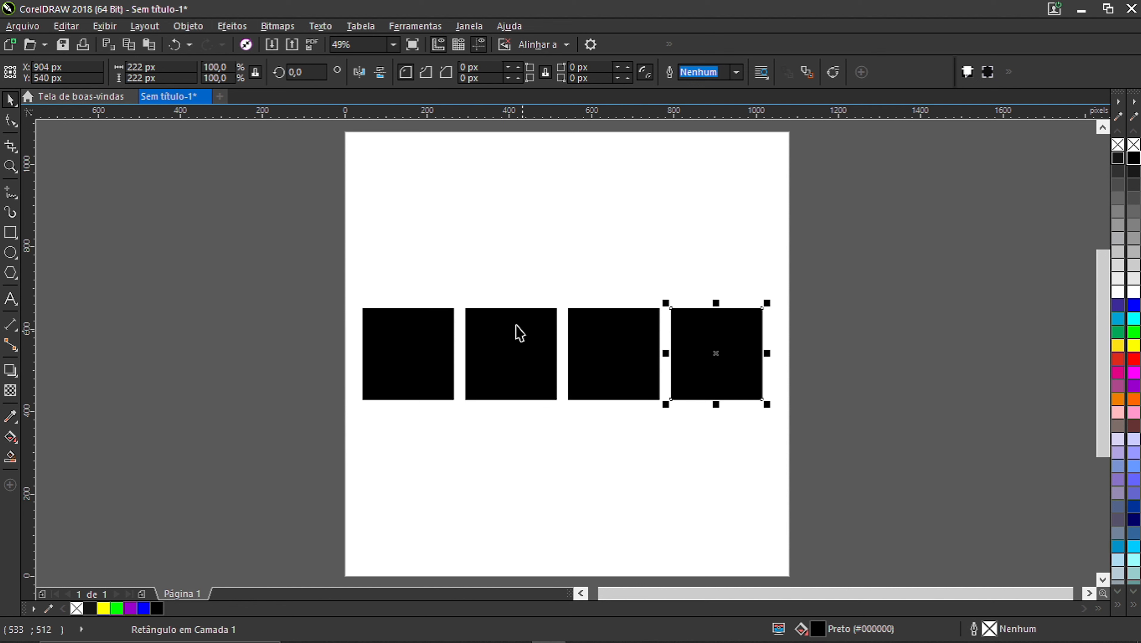
left_click_drag(418, 246, 518, 486)
left_click_drag(543, 256, 645, 406)
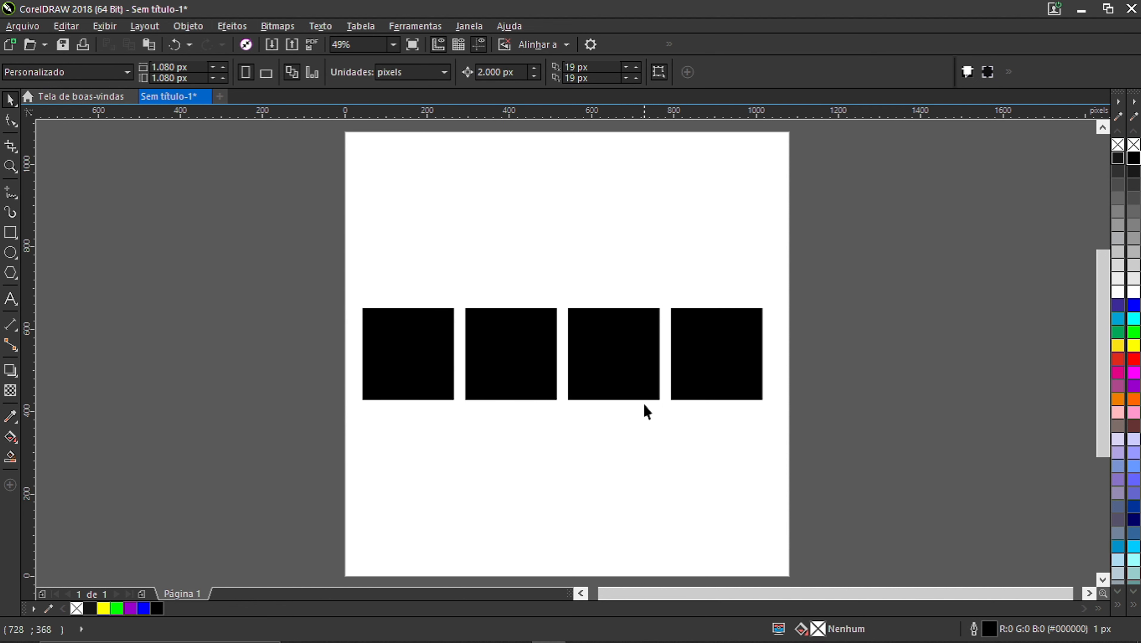
left_click_drag(640, 223, 731, 536)
Fill the rightmost square with green (#00FF00) and repeat that fill on the leftmost square.
left_click(721, 349)
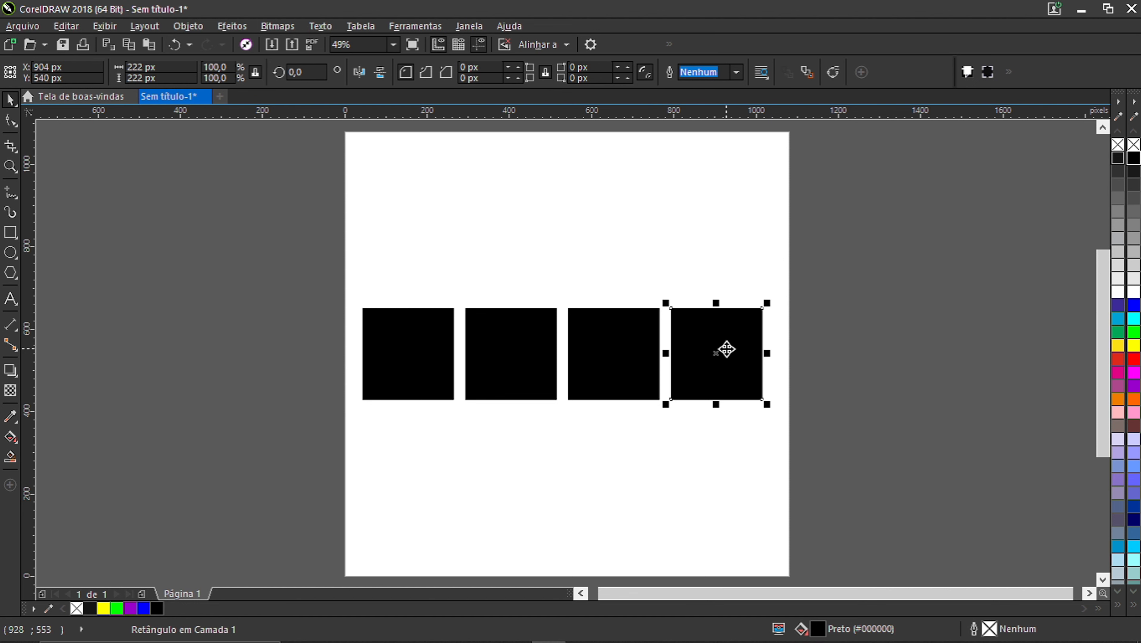
left_click(1134, 333)
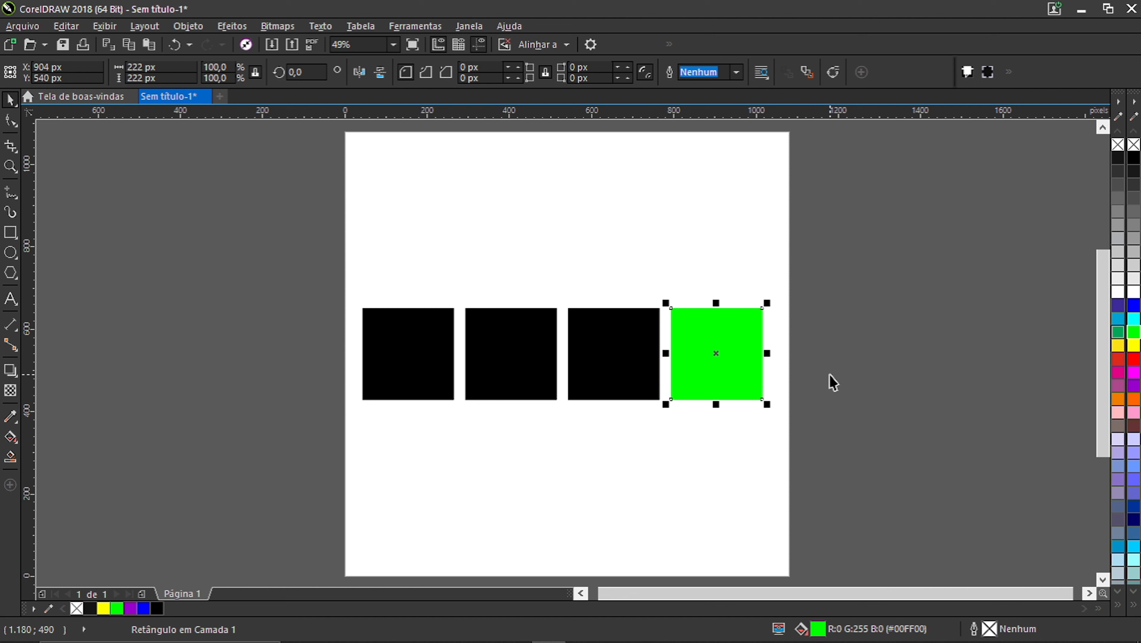
left_click(398, 360)
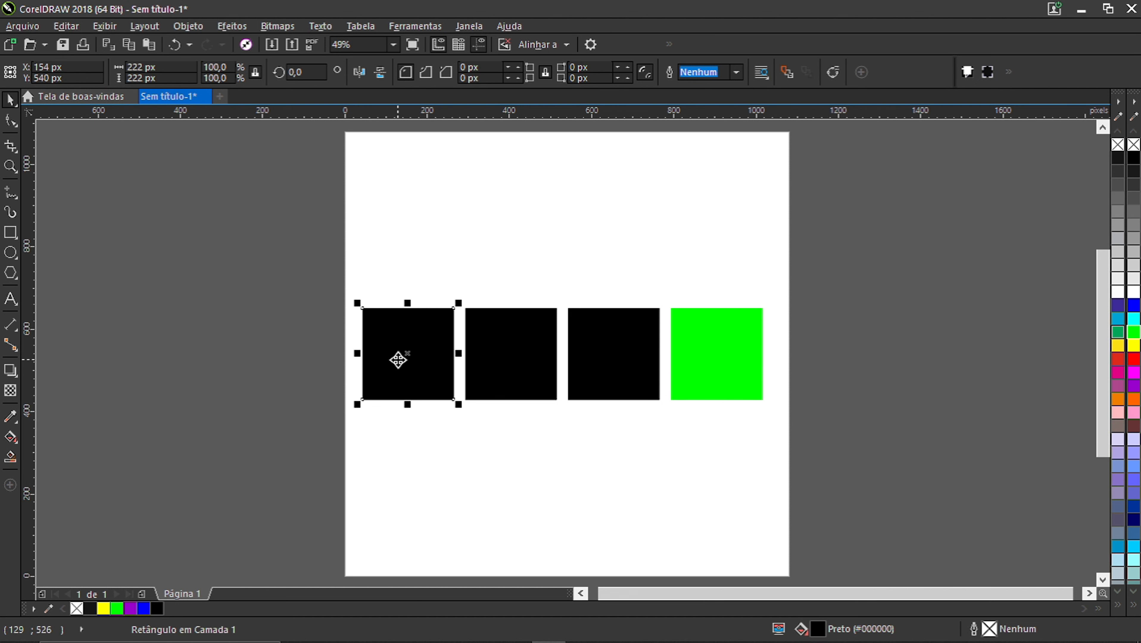
key("ctrl+r")
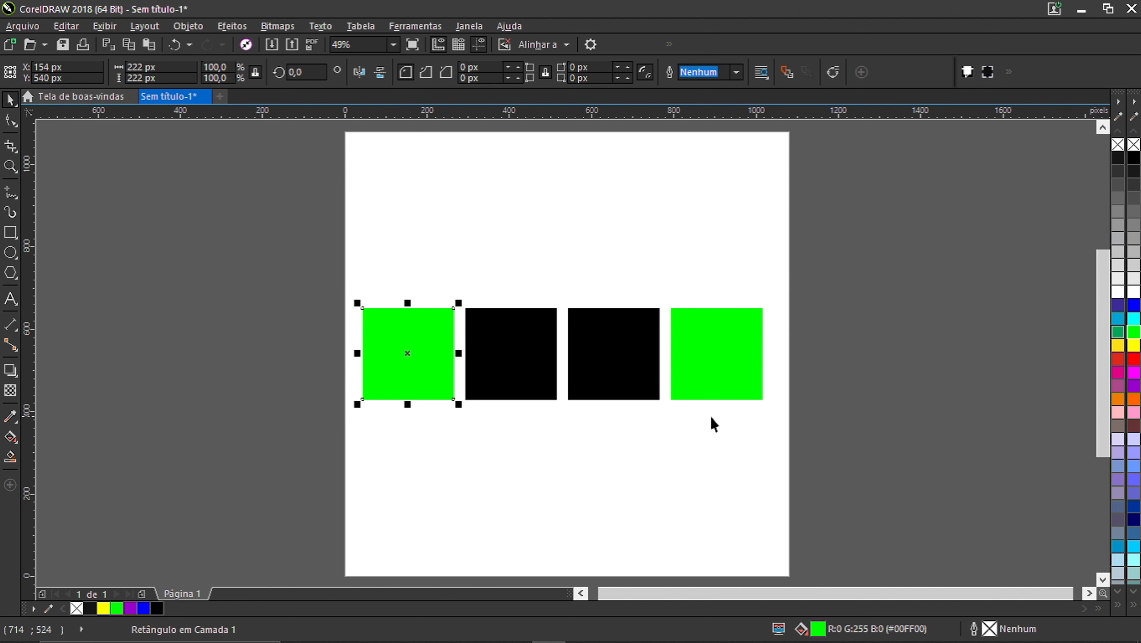
Stretch the second square vertically about its centre to a height of 636 px and repeat that stretch on the third square.
left_click(672, 445)
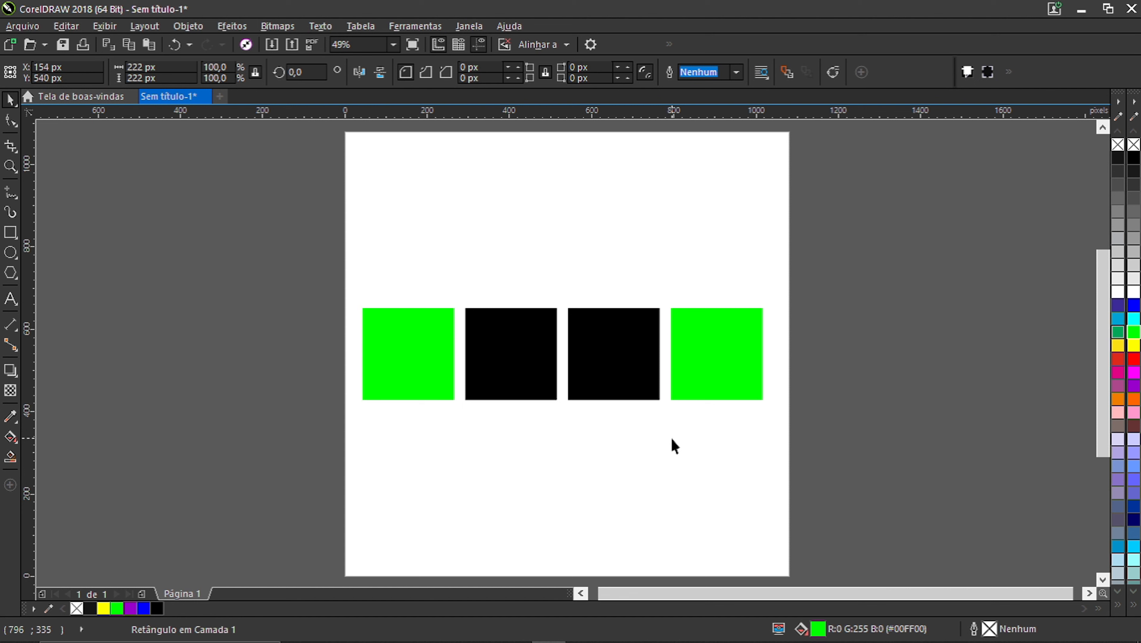
left_click(507, 360)
left_click_drag(511, 298, 516, 213)
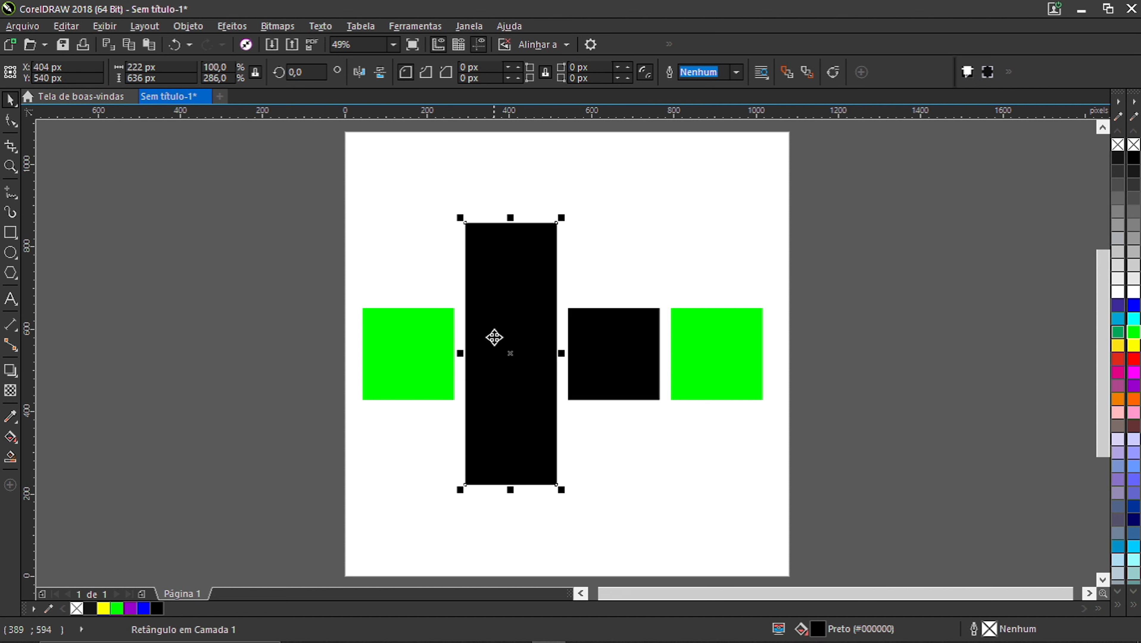
left_click(635, 367)
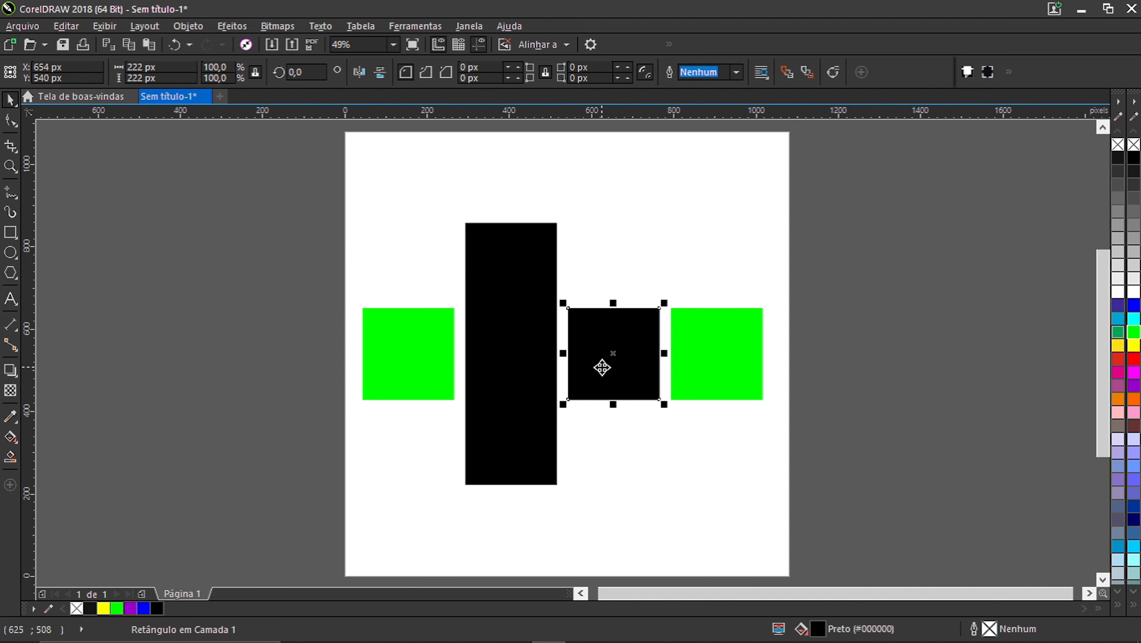
key("ctrl+r")
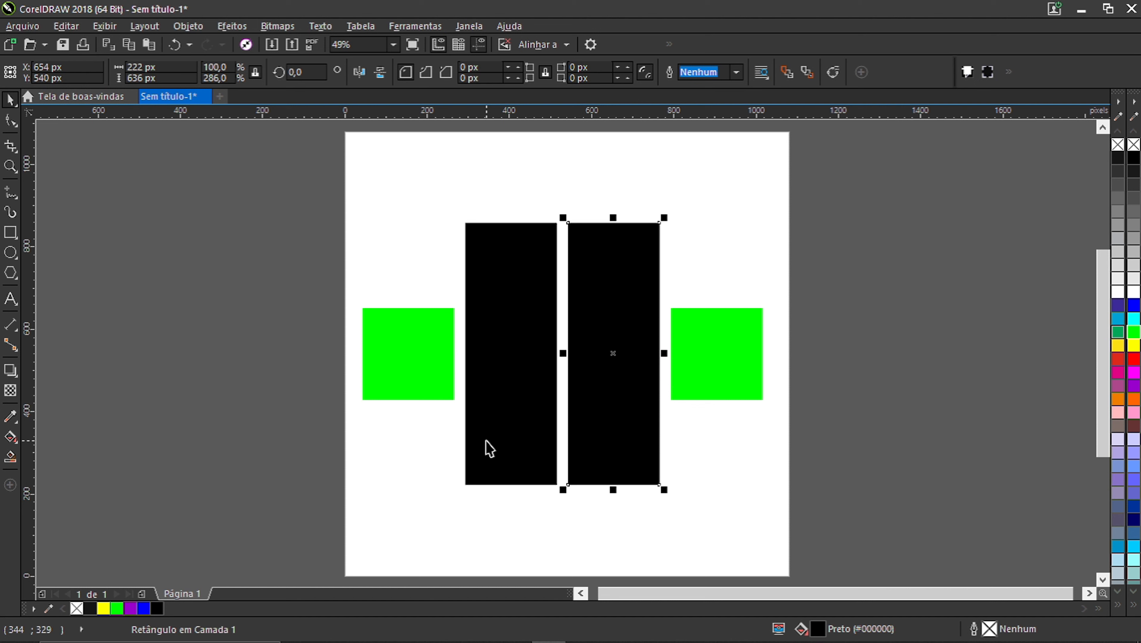
left_click(444, 486)
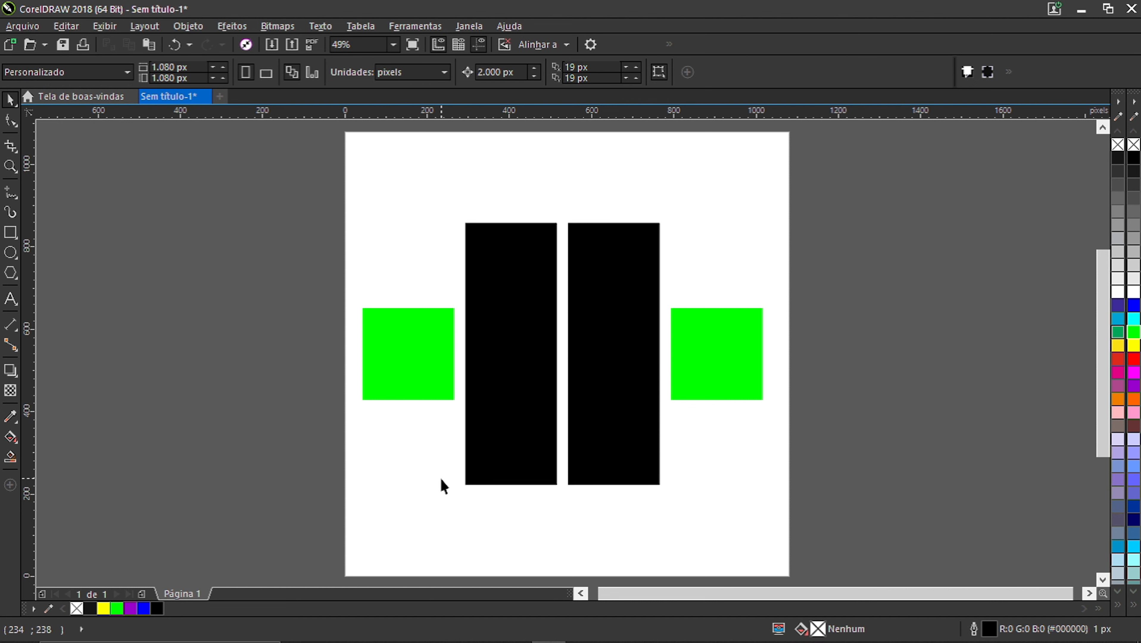
Undo the stretches, the fills, the row of copies and the move, back to the single black square at the page centre.
key("ctrl+z")
key("ctrl+z")
key("ctrl+z")
key("ctrl+z")
key("ctrl+z")
key("ctrl+z")
key("ctrl+z")
key("ctrl+z")
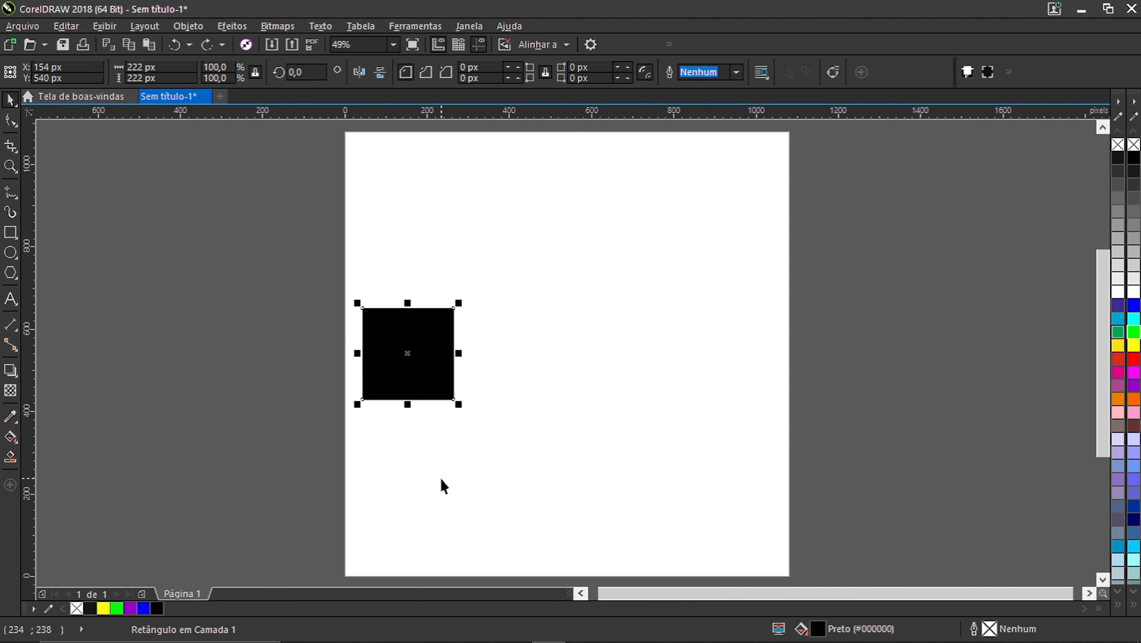
key("ctrl+z")
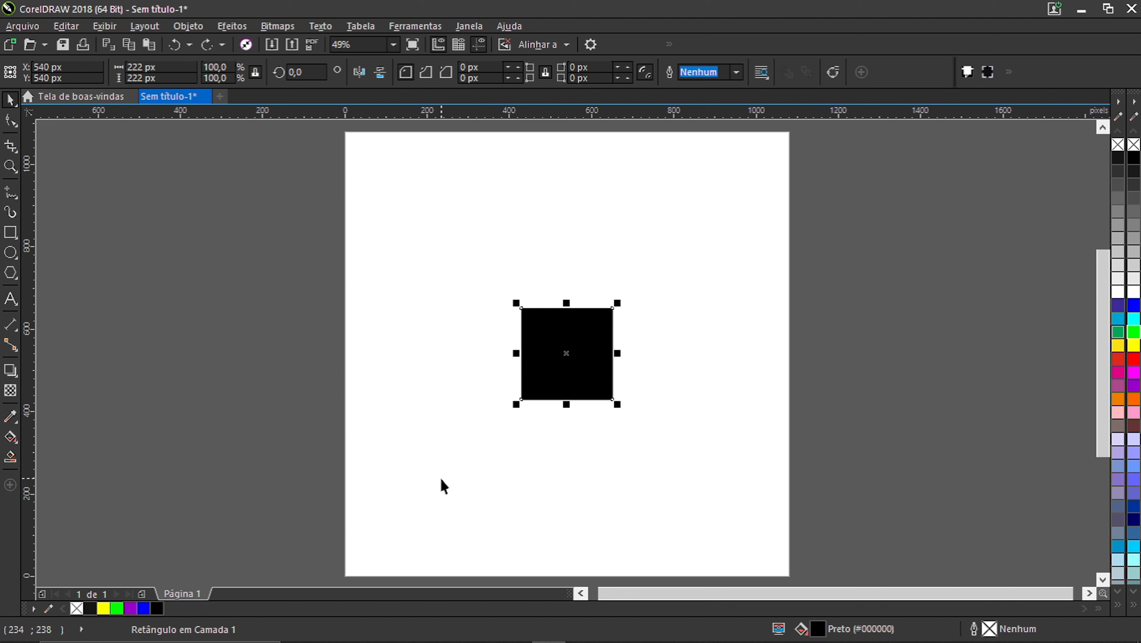
left_click(442, 480)
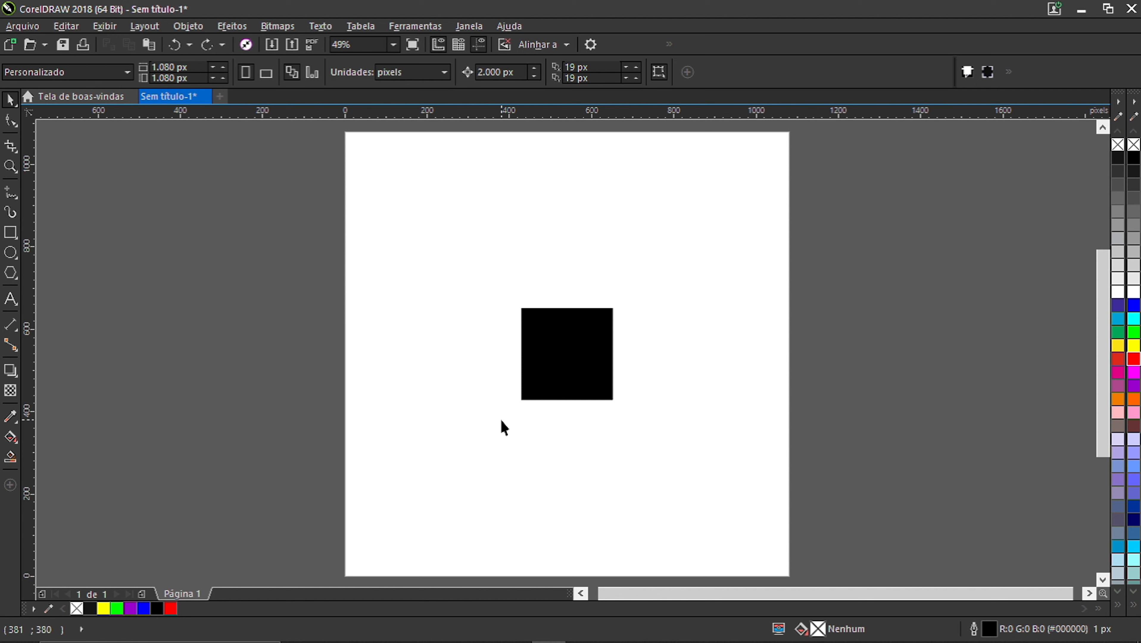
Move the square to about X 150 px, Y 928 px in the page's upper-left area and clone it.
left_click(581, 384)
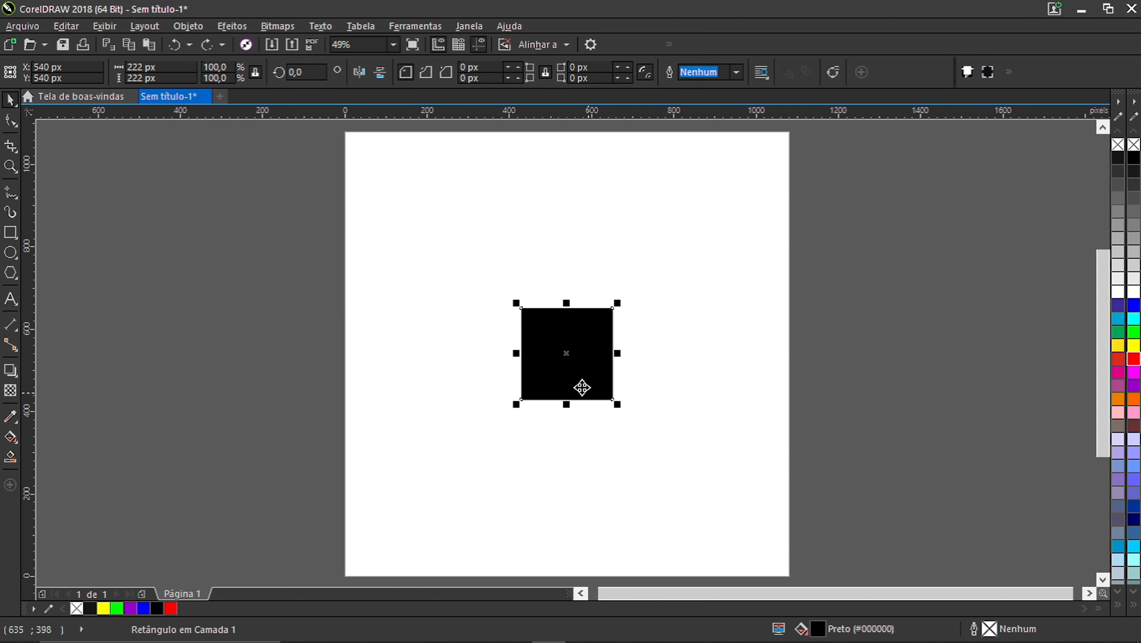
left_click_drag(572, 337, 410, 177)
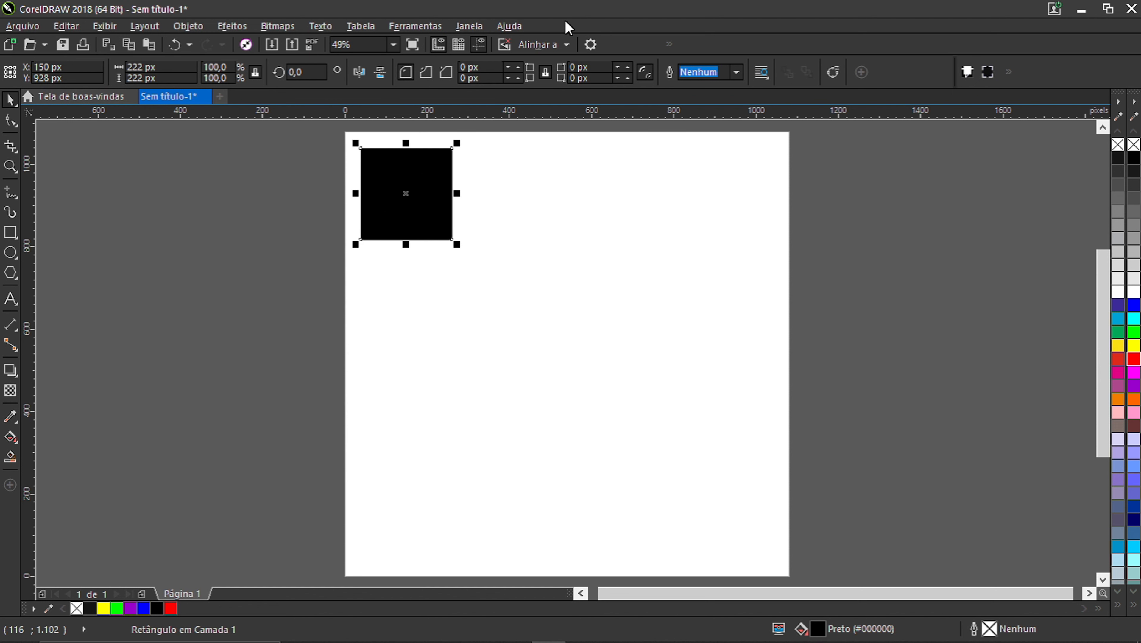
left_click(75, 29)
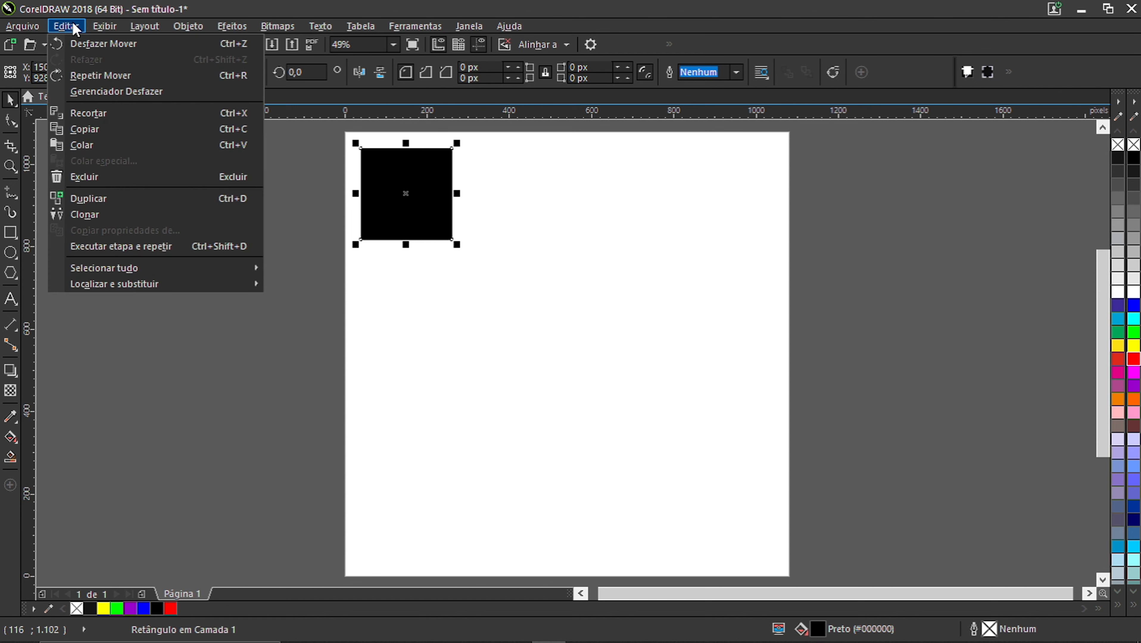
left_click(102, 218)
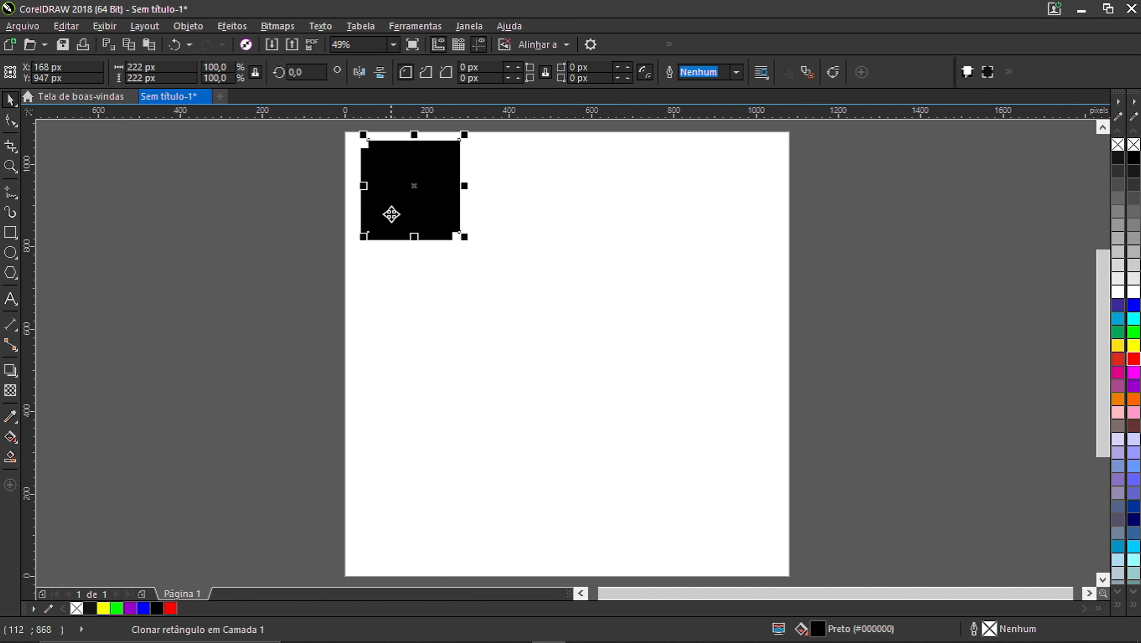
Place the clone beside the original, drop a copy of it at X 632 px, Y 929 px, and repeat the duplication once.
mouse_move(385, 183)
left_mouse_down()
mouse_move(477, 178)
mouse_move(475, 168)
mouse_move(582, 176)
left_mouse_up()
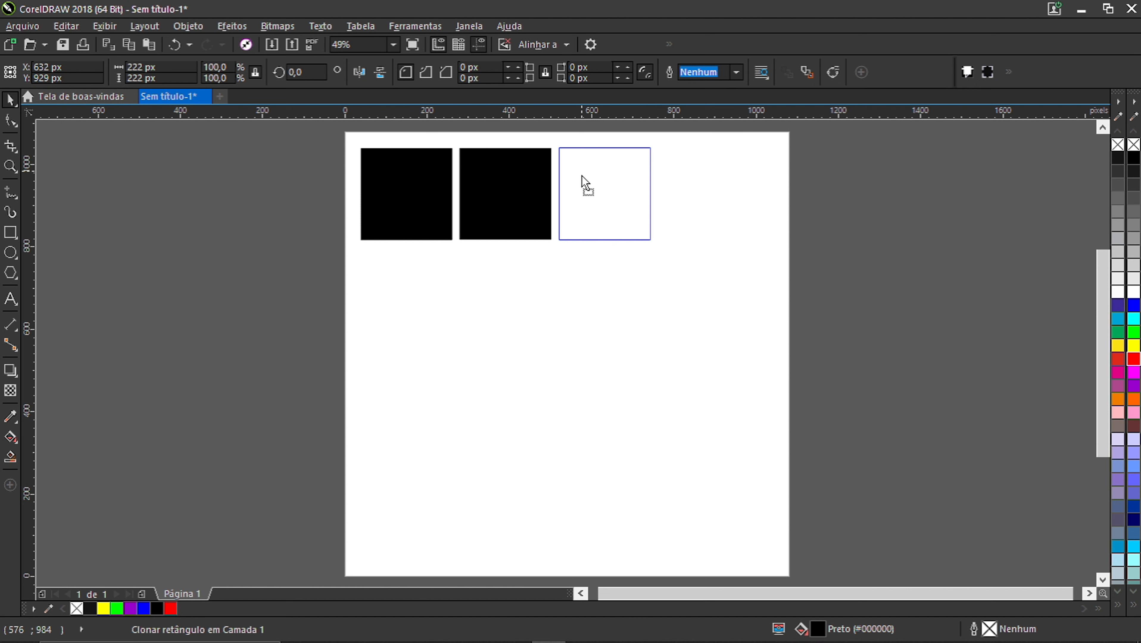
left_click_drag(582, 175, 581, 176)
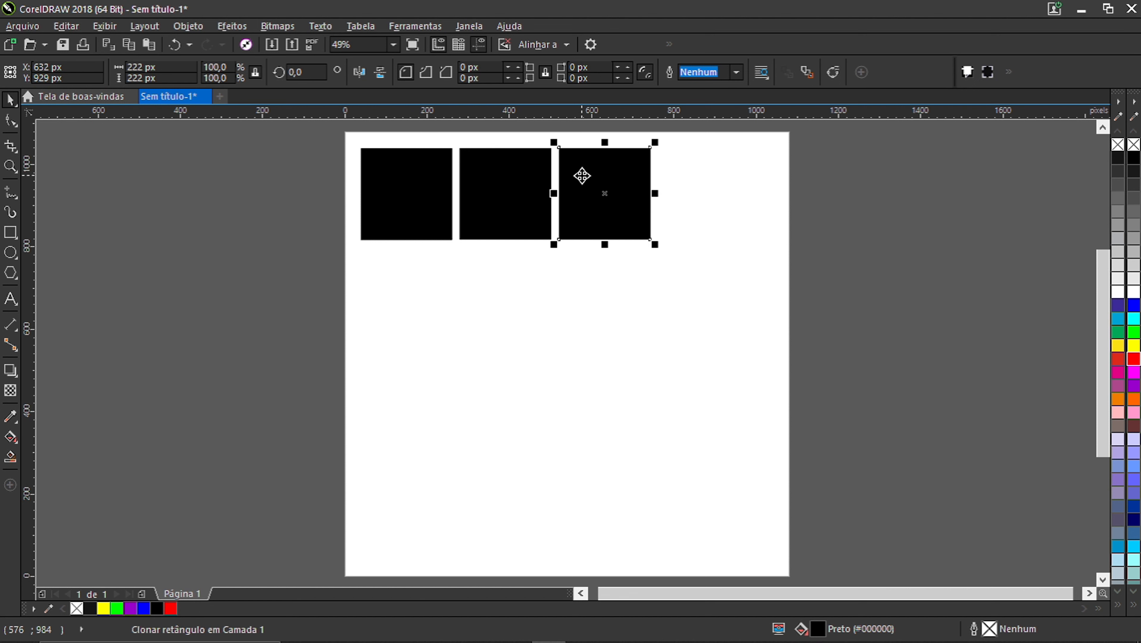
key("ctrl+r")
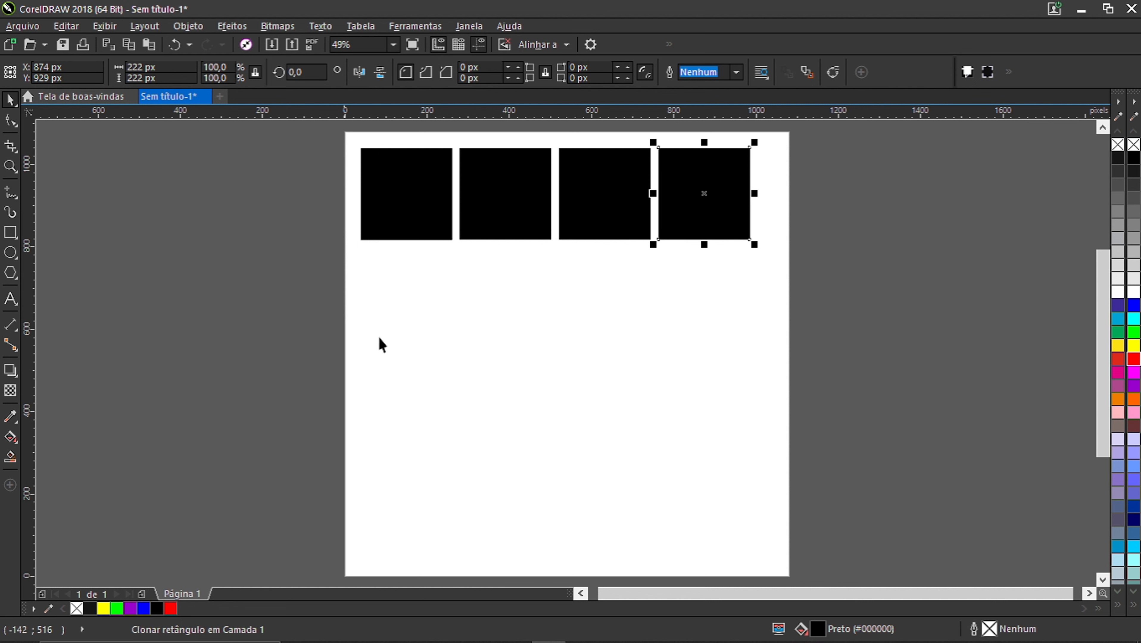
left_click(534, 399)
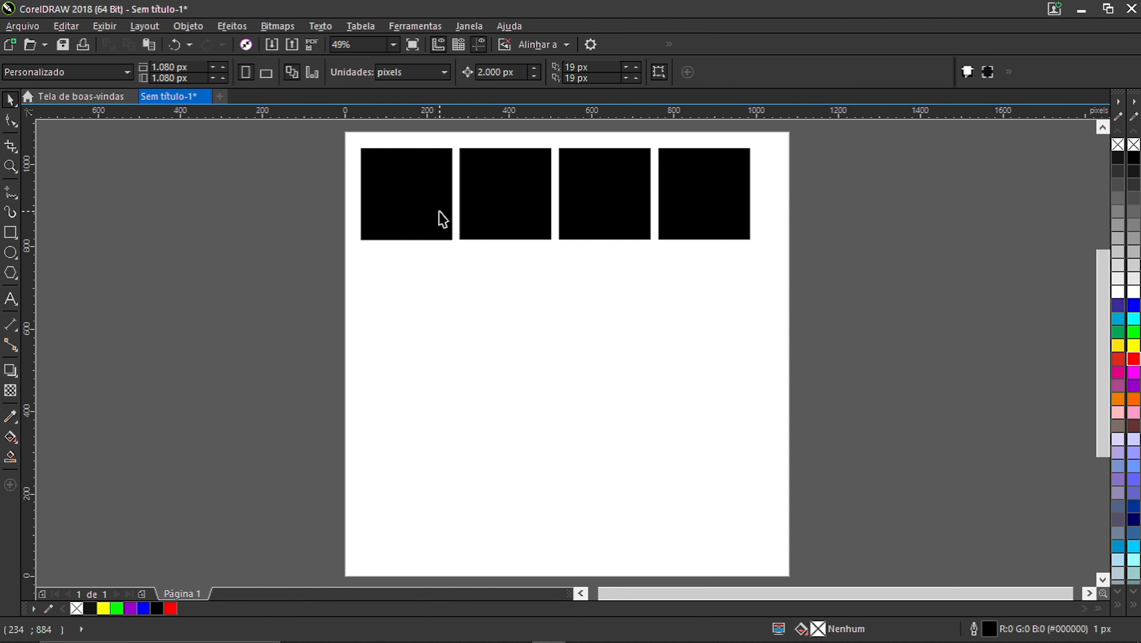
Fill the original leftmost square with blue (#0000FF).
left_click(403, 184)
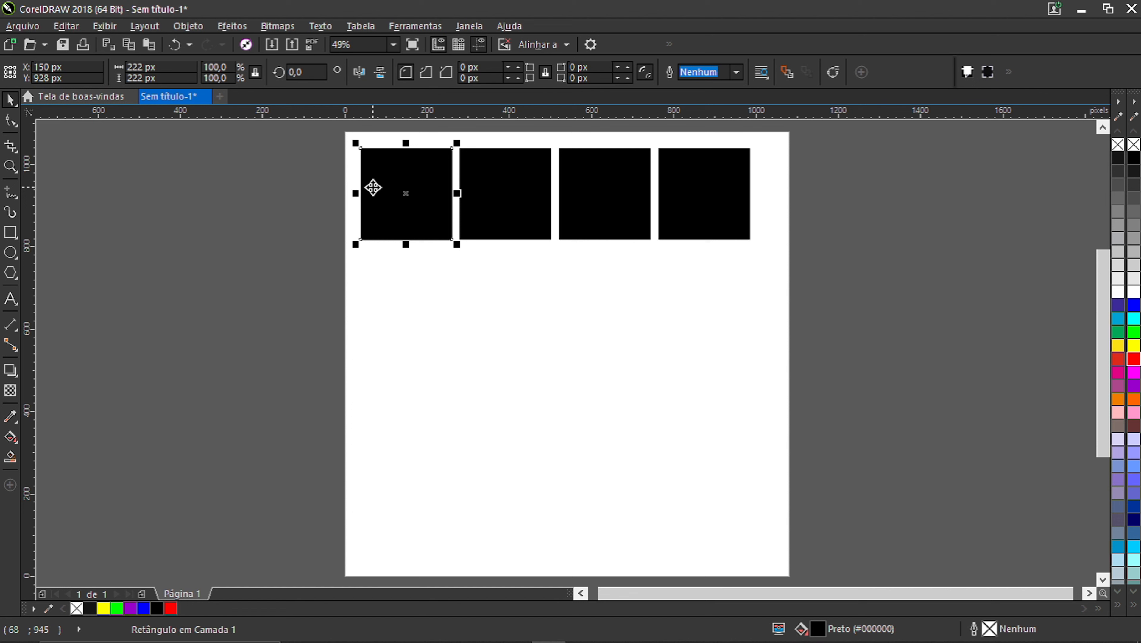
left_click(1134, 307)
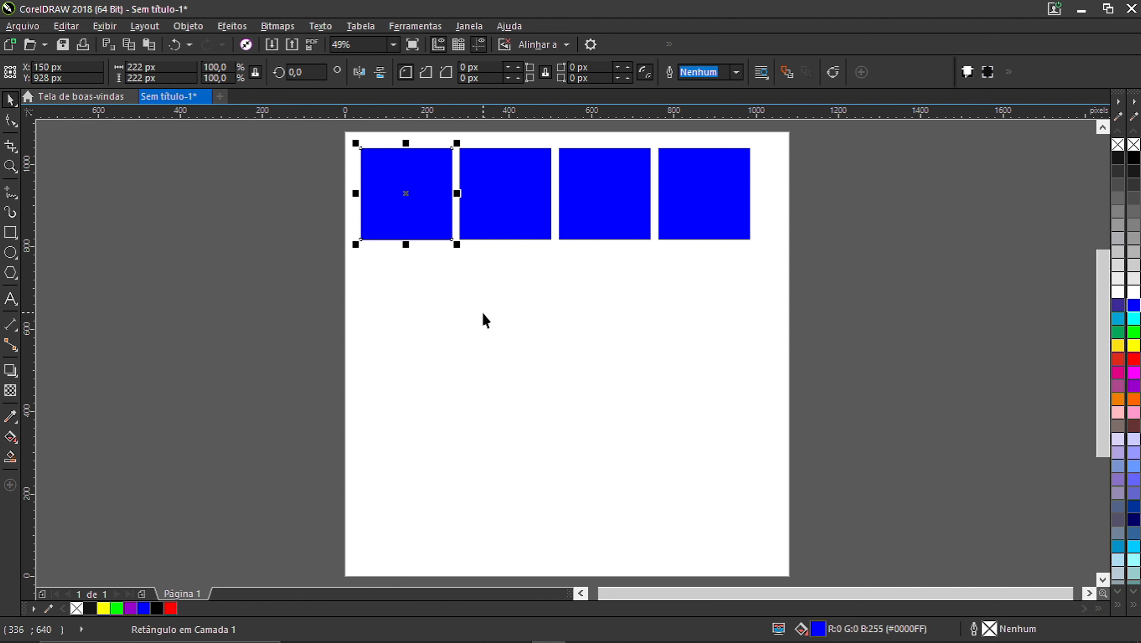
Round the original square's corners to about 72 px with the Shape tool, and undo the rounding.
left_click(13, 127)
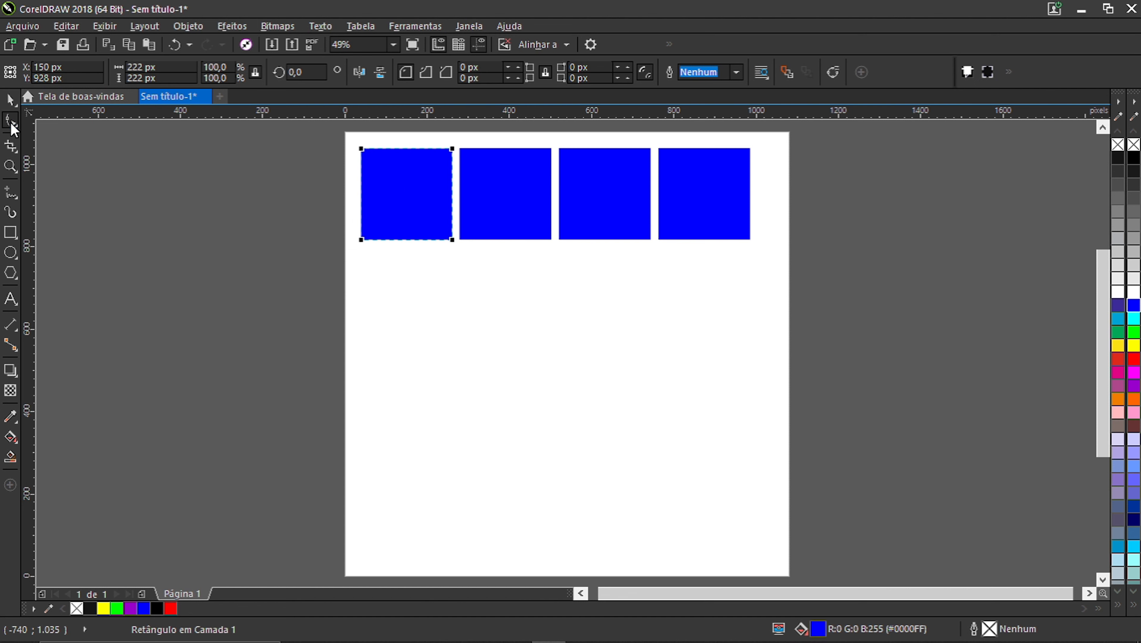
left_click_drag(361, 153, 384, 186)
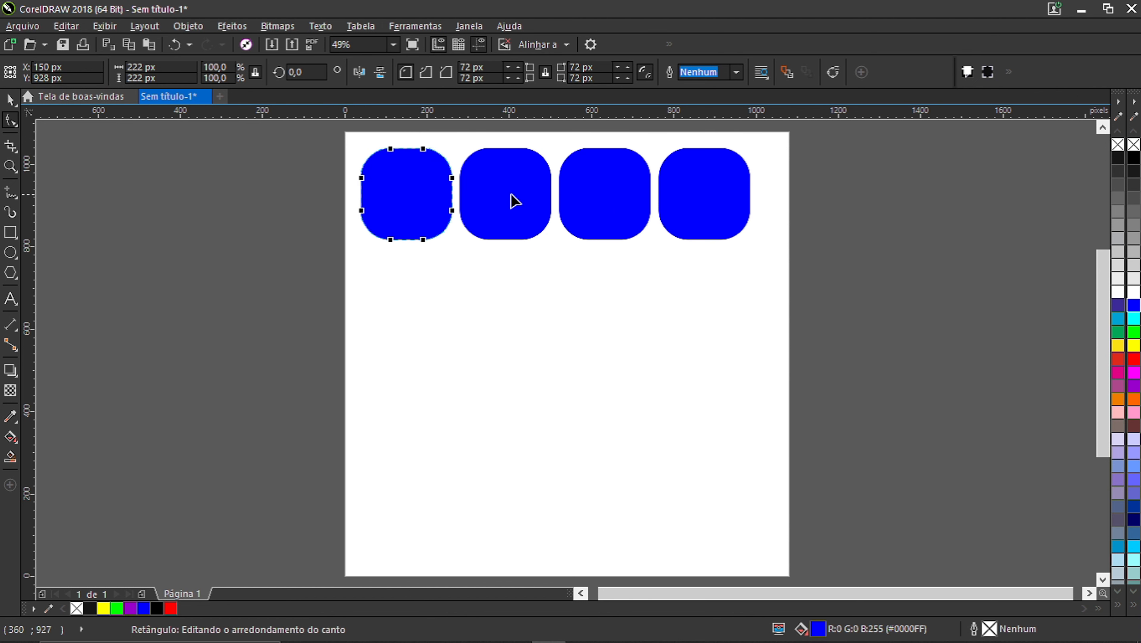
left_click(9, 100)
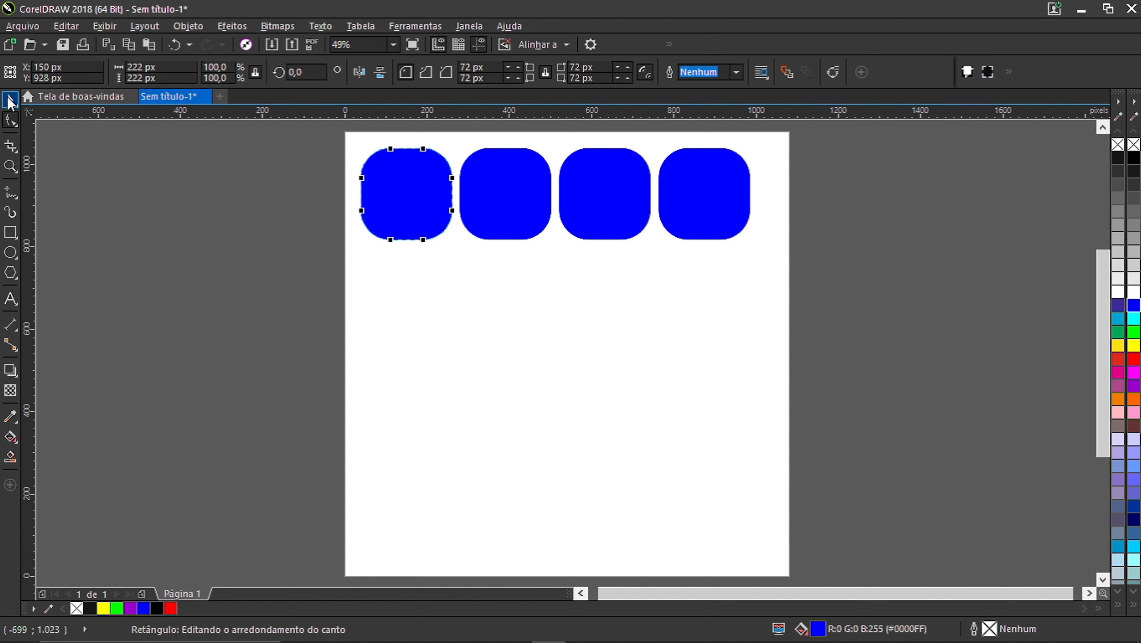
key("ctrl+z")
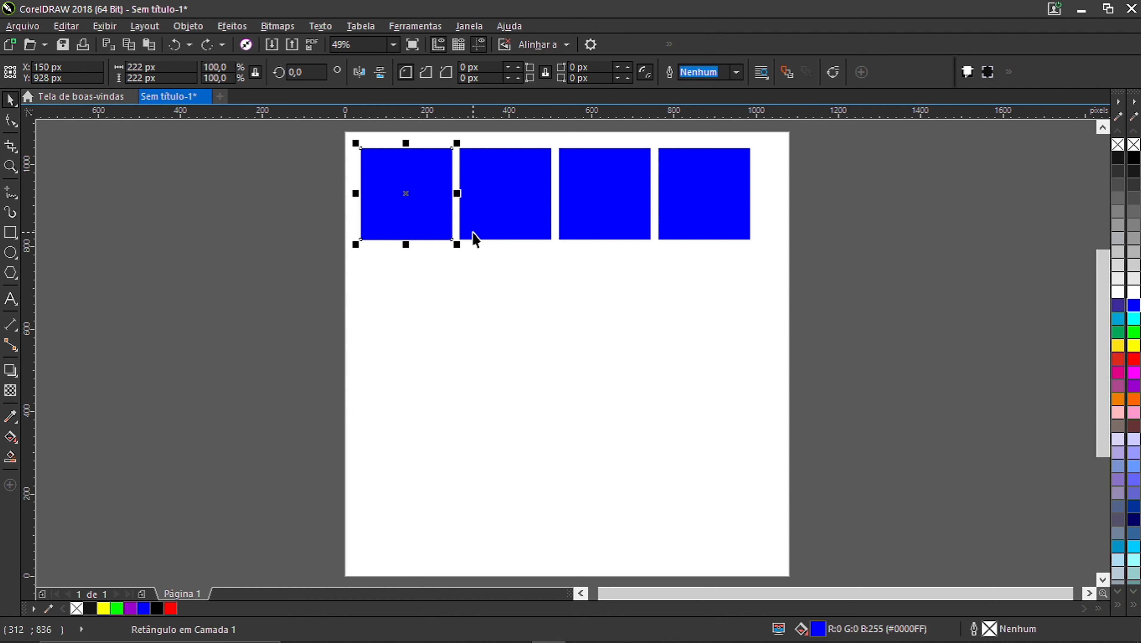
left_click(586, 367)
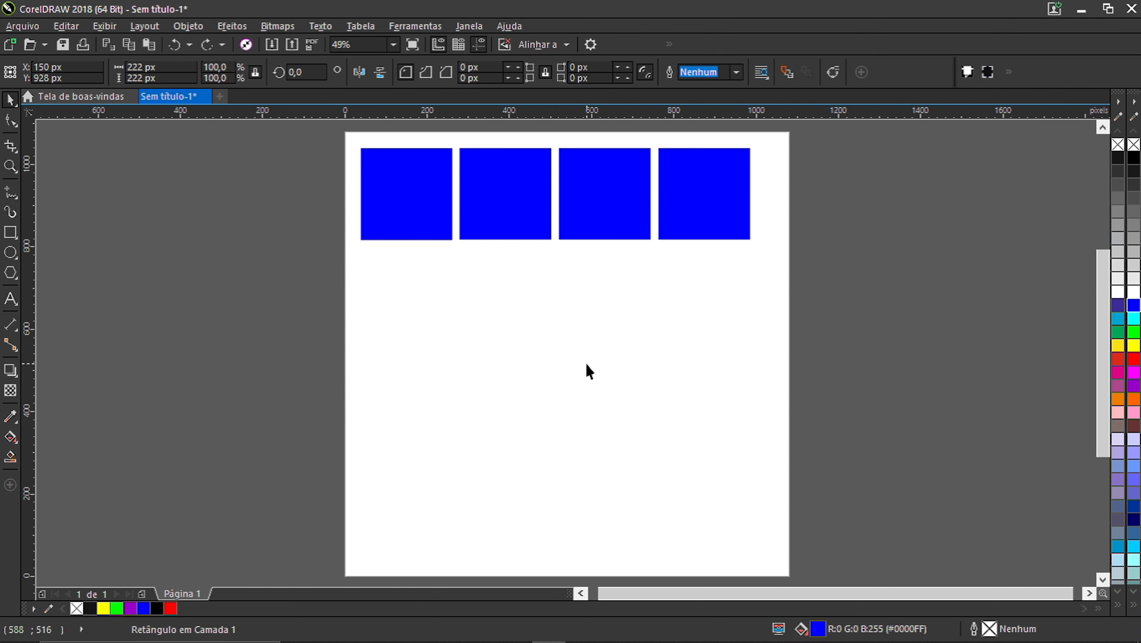
Fill the original leftmost square with cyan, with yellow (#FFFF00) and finally with black (#000000).
left_click(413, 214)
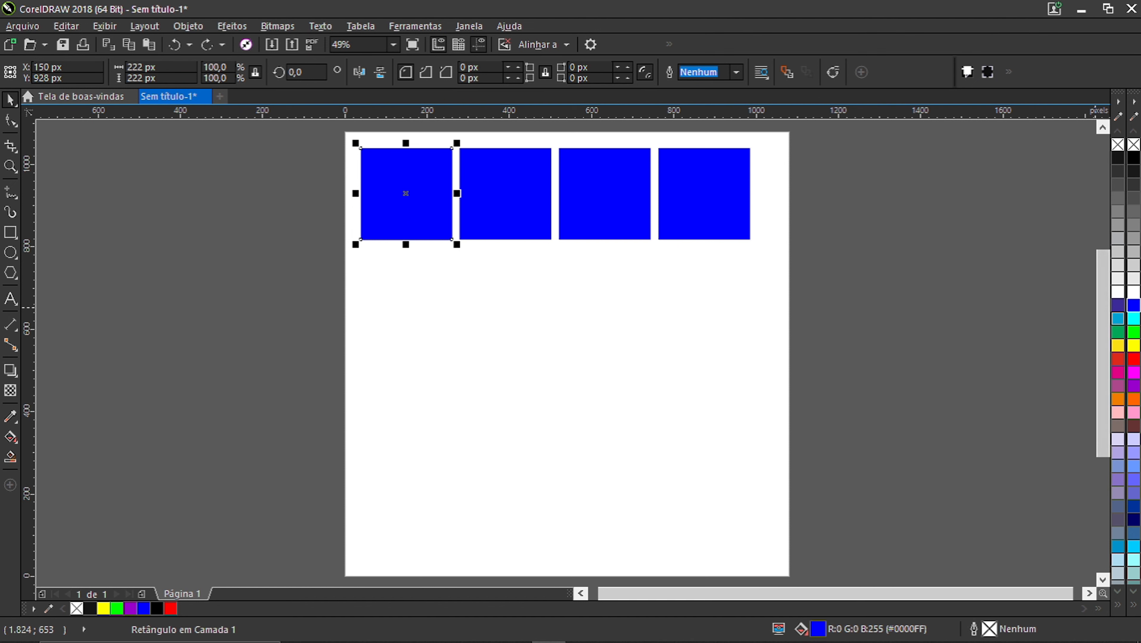
left_click(1134, 319)
left_click(1134, 345)
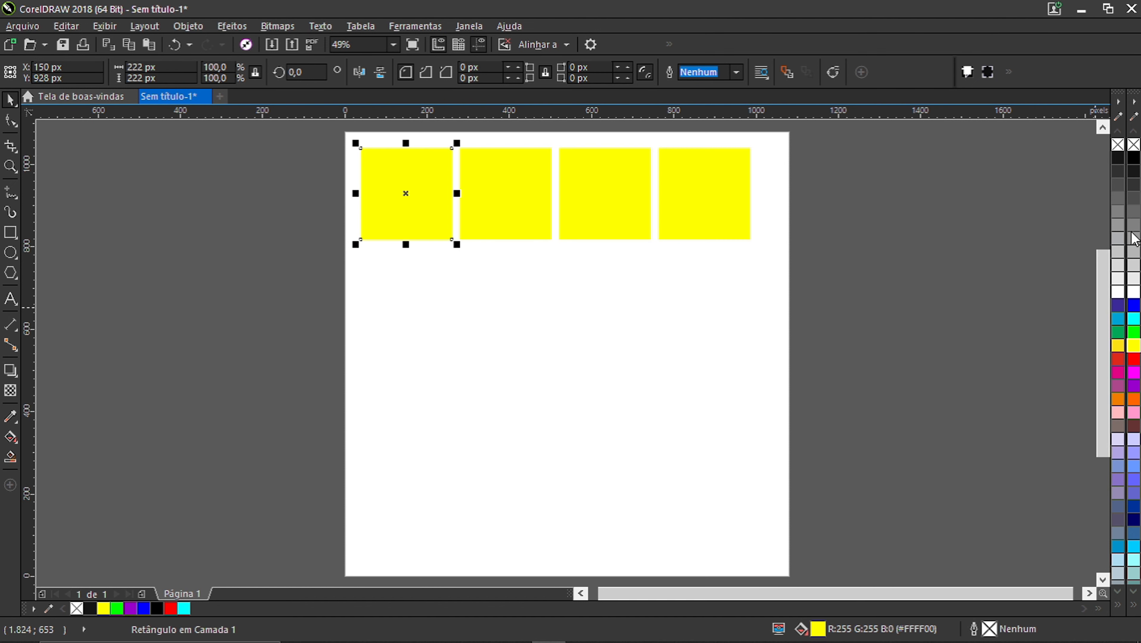
left_click(1135, 157)
left_click(604, 375)
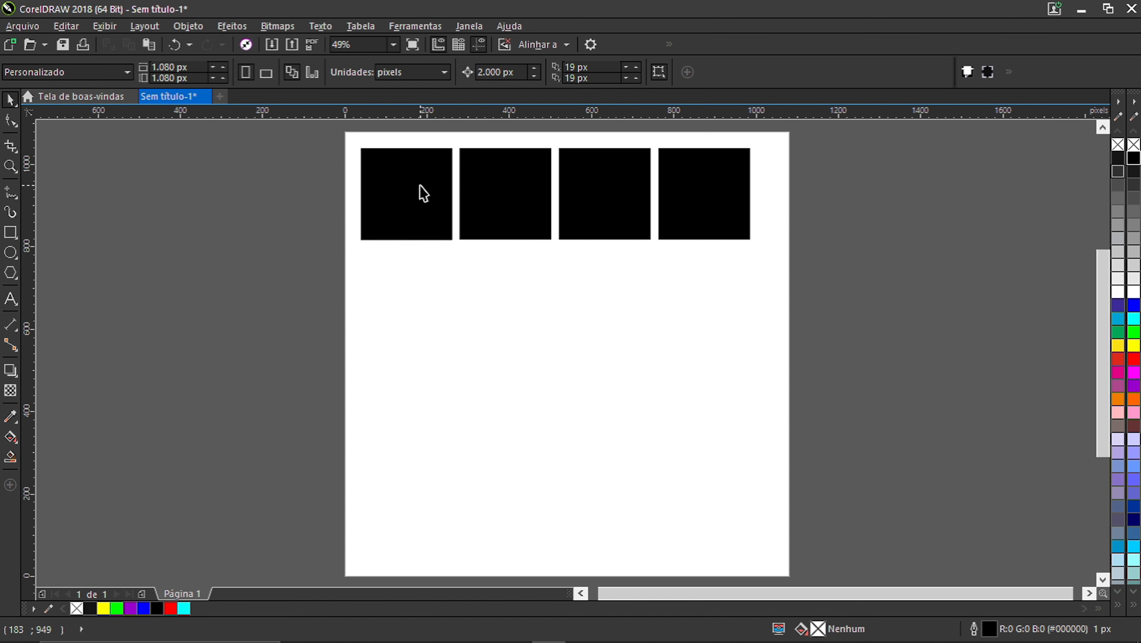
Fill the third square, a clone, with cyan (#00FFFF) and undo that fill.
left_click(580, 205)
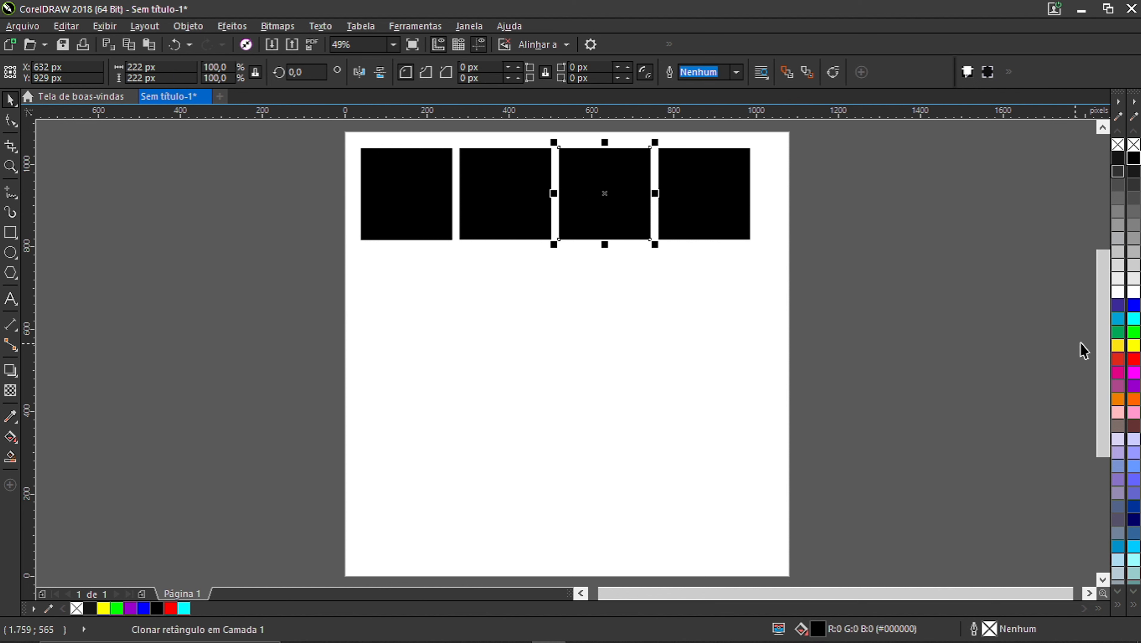
left_click(1135, 321)
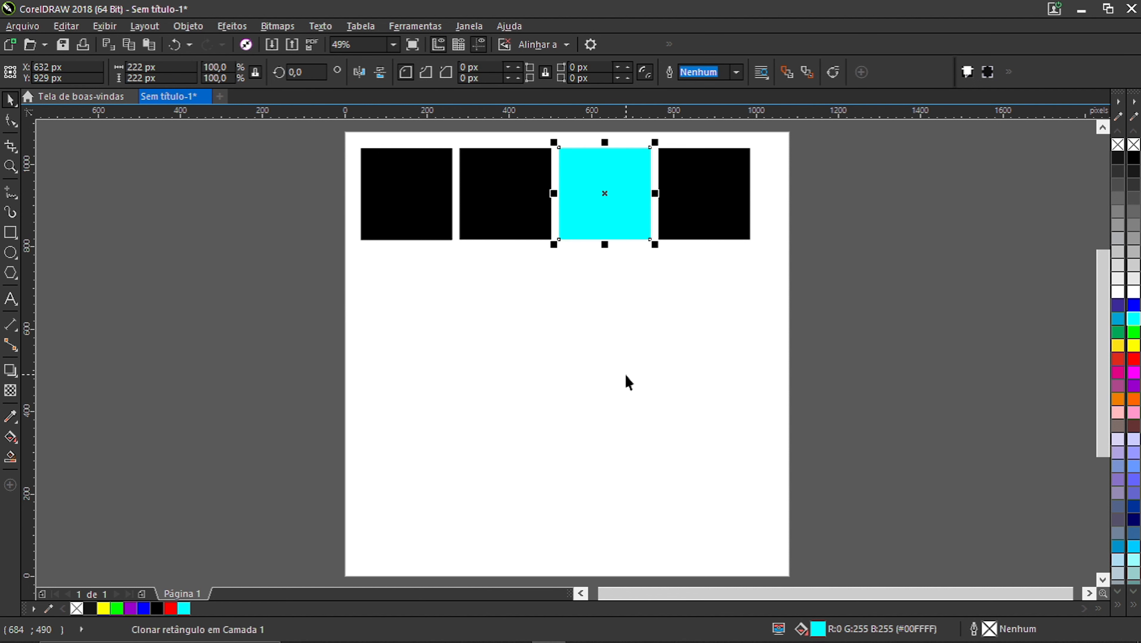
key("ctrl+z")
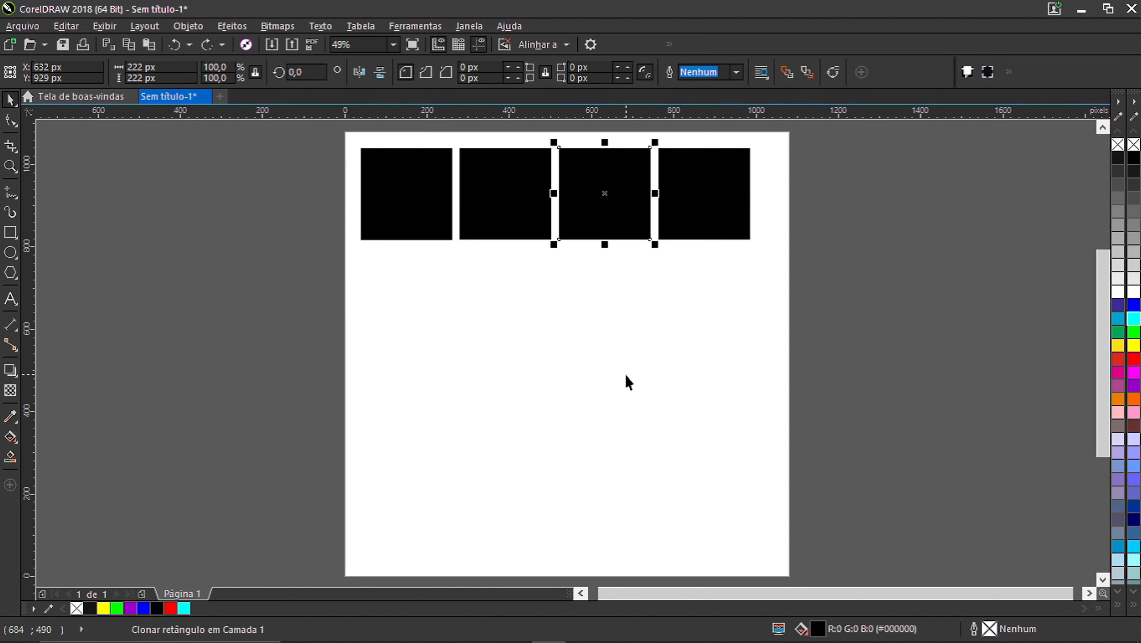
Fill the original leftmost square with orange (#FF6600).
left_click(406, 207)
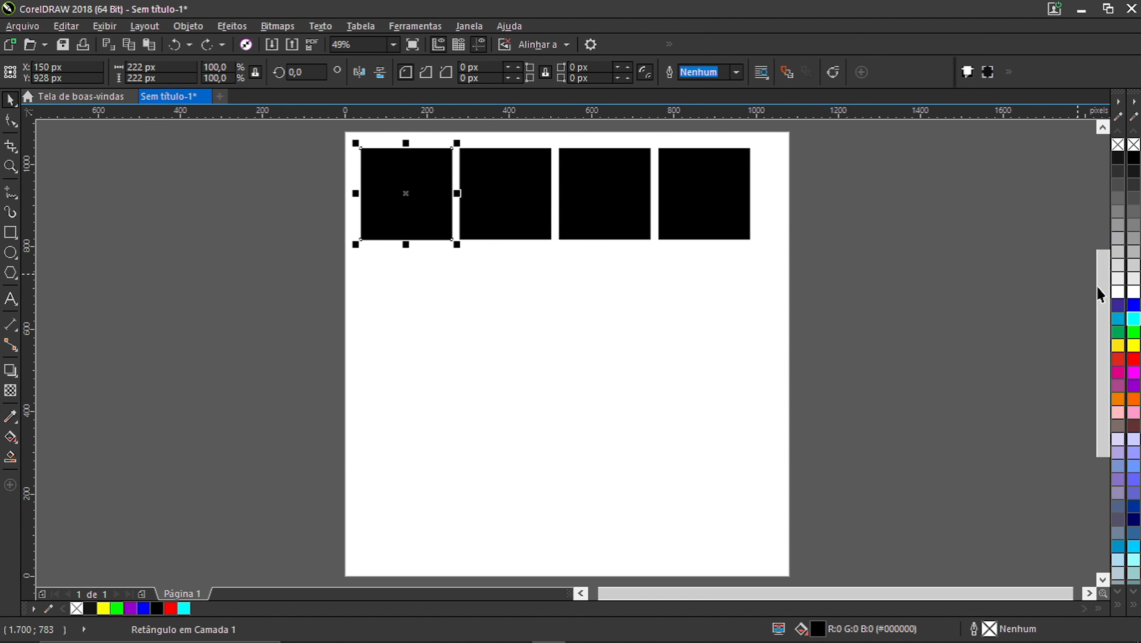
left_click(1134, 399)
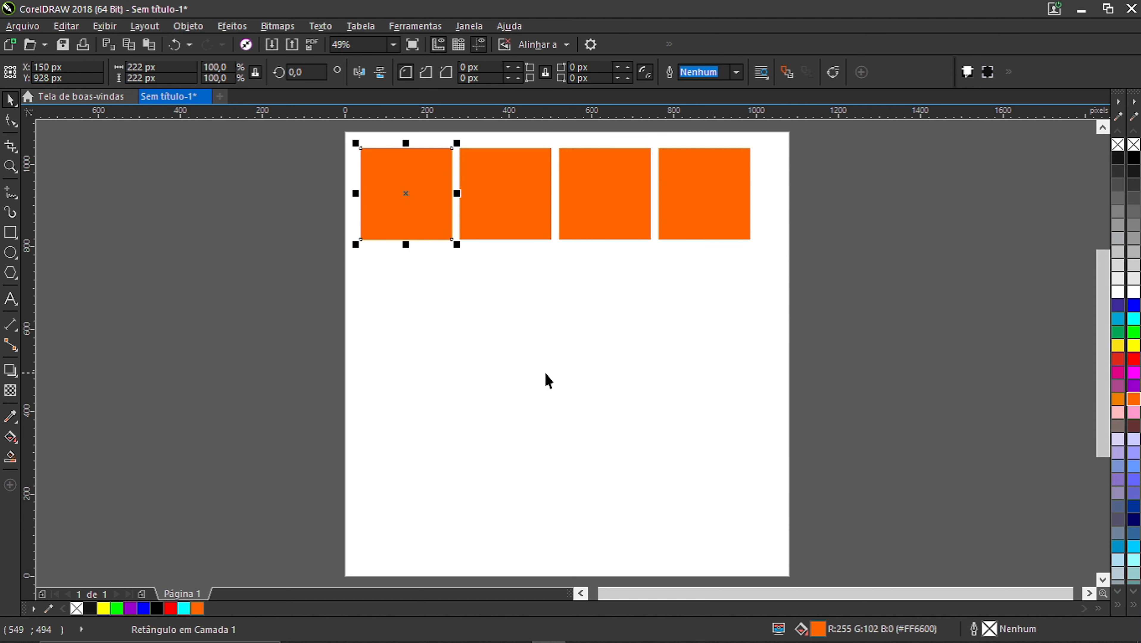
Undo the fills, the clones and the move, back to the single black square at the page centre, and select it.
key("ctrl+z")
key("ctrl+z")
key("ctrl+z")
key("ctrl+z")
key("ctrl+z")
key("ctrl+z")
key("ctrl+z")
key("ctrl+z")
key("ctrl+z")
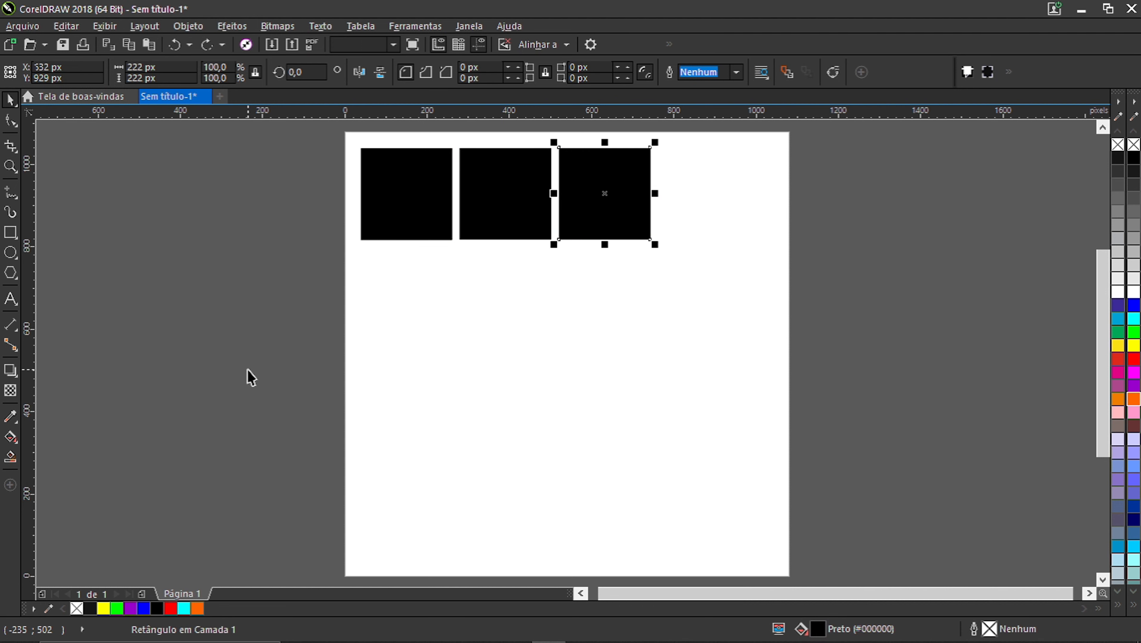
key("ctrl+z")
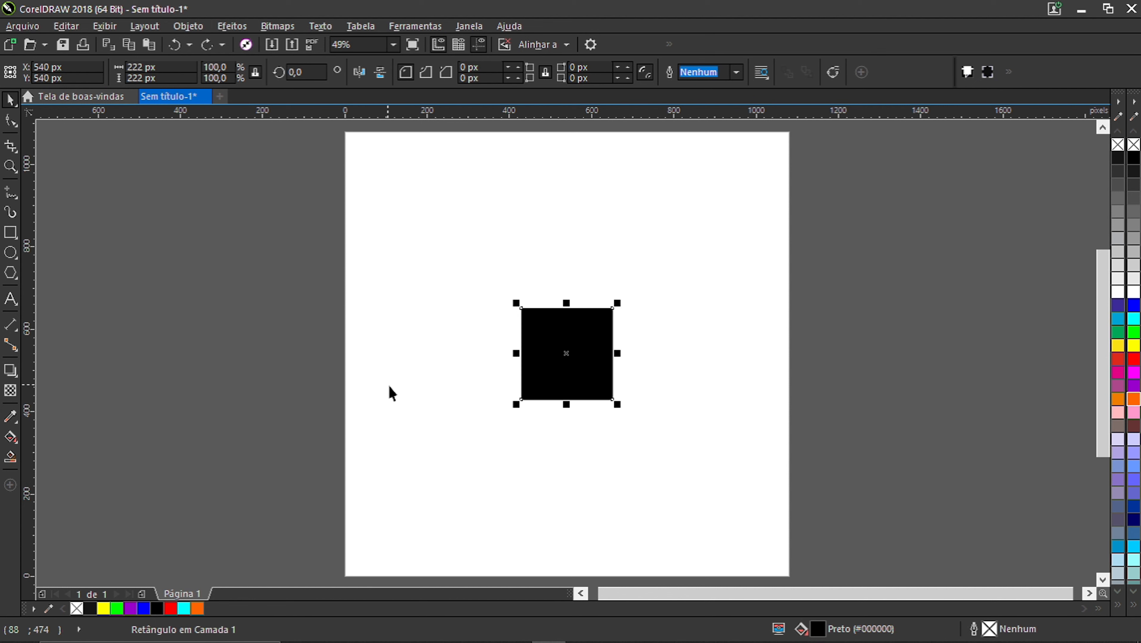
left_click(394, 392)
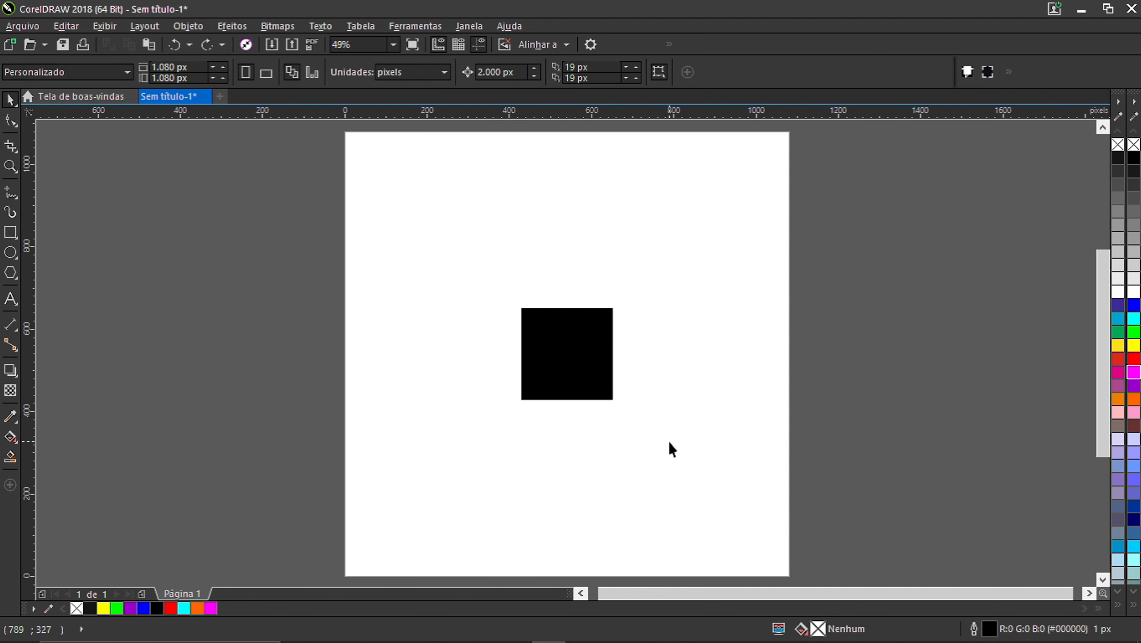
left_click(556, 365)
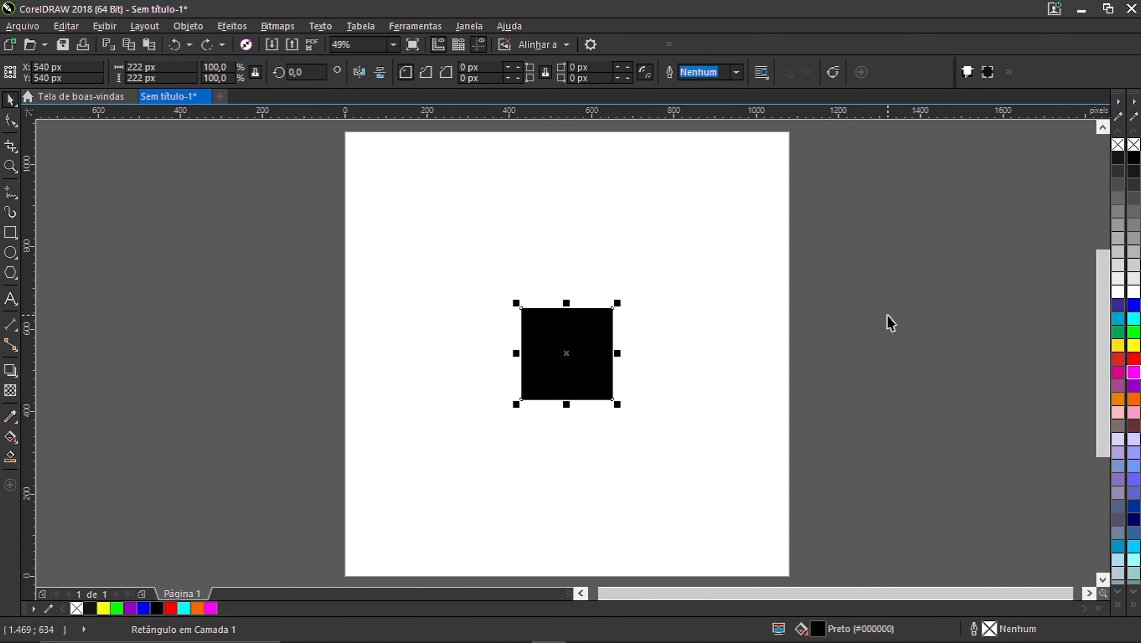
Place a copy of the black square near the page's upper-right corner, centred about X 833, Y 859 px, and fill it magenta (#FF00FF).
left_click_drag(587, 333, 704, 215)
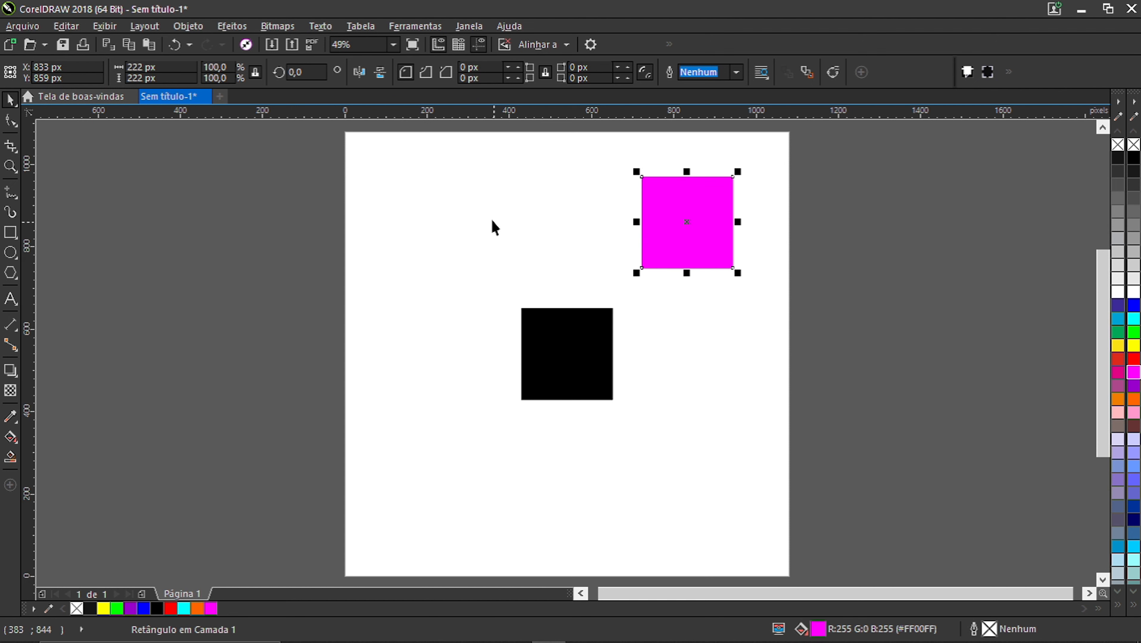
left_click(493, 221)
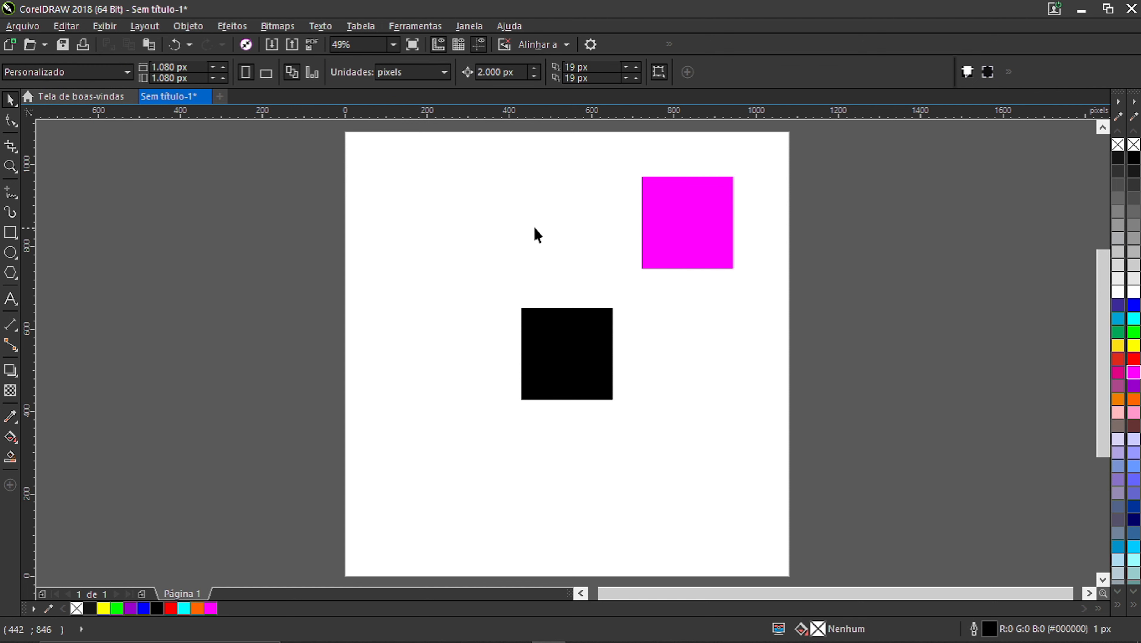
left_click(693, 255)
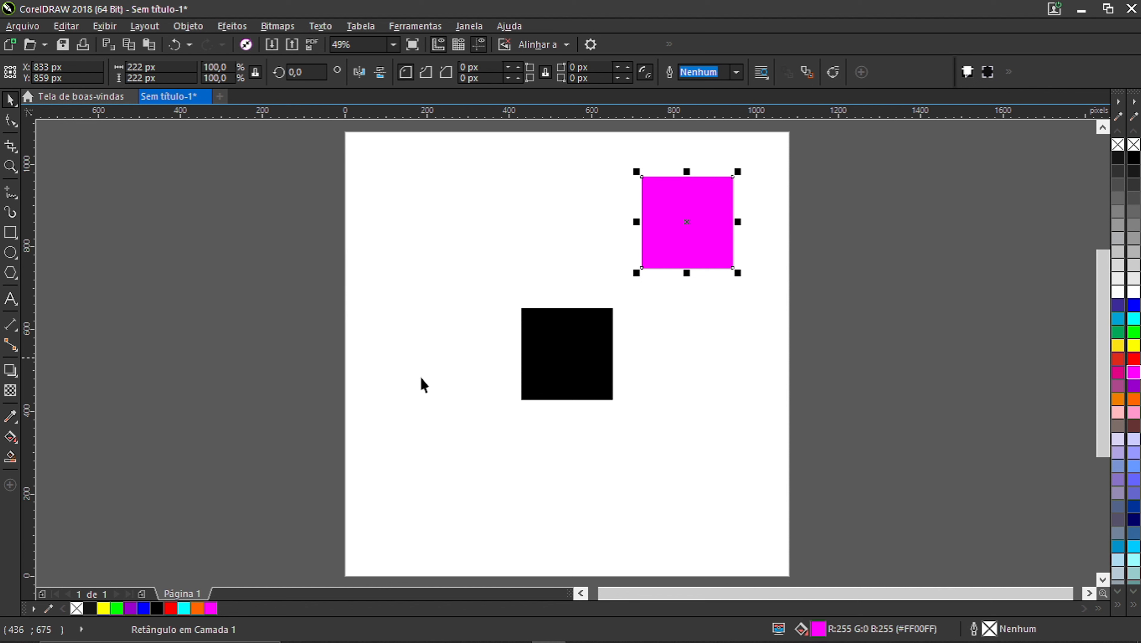
left_click(575, 225)
Copy the outline pen, outline colour and fill properties from the black square to the magenta square.
left_click(682, 237)
left_click(66, 26)
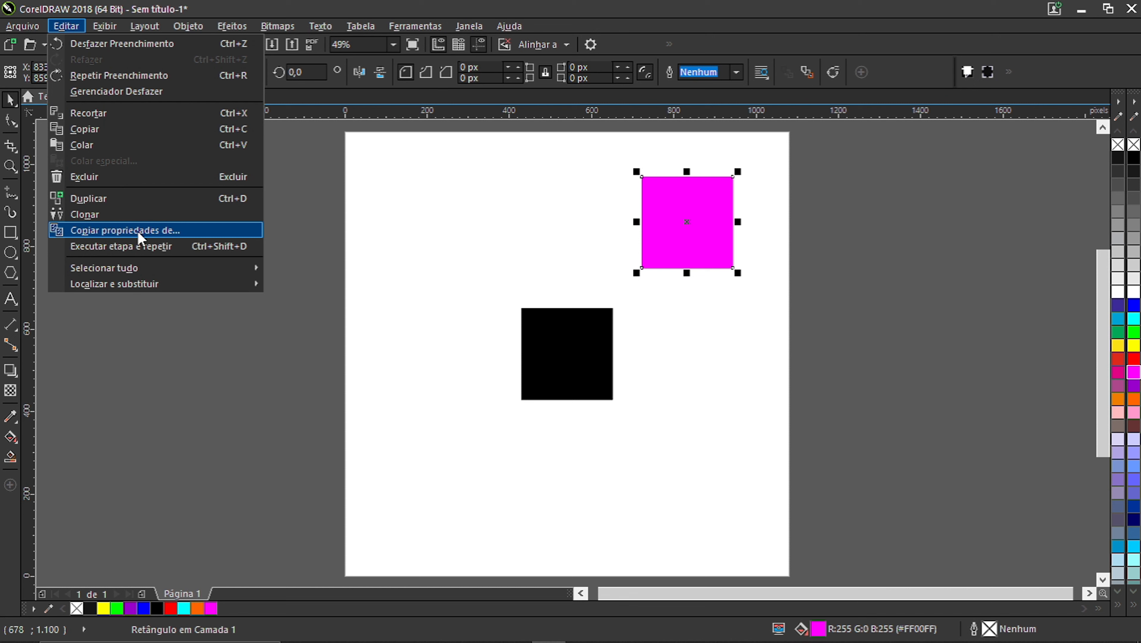
left_click(156, 231)
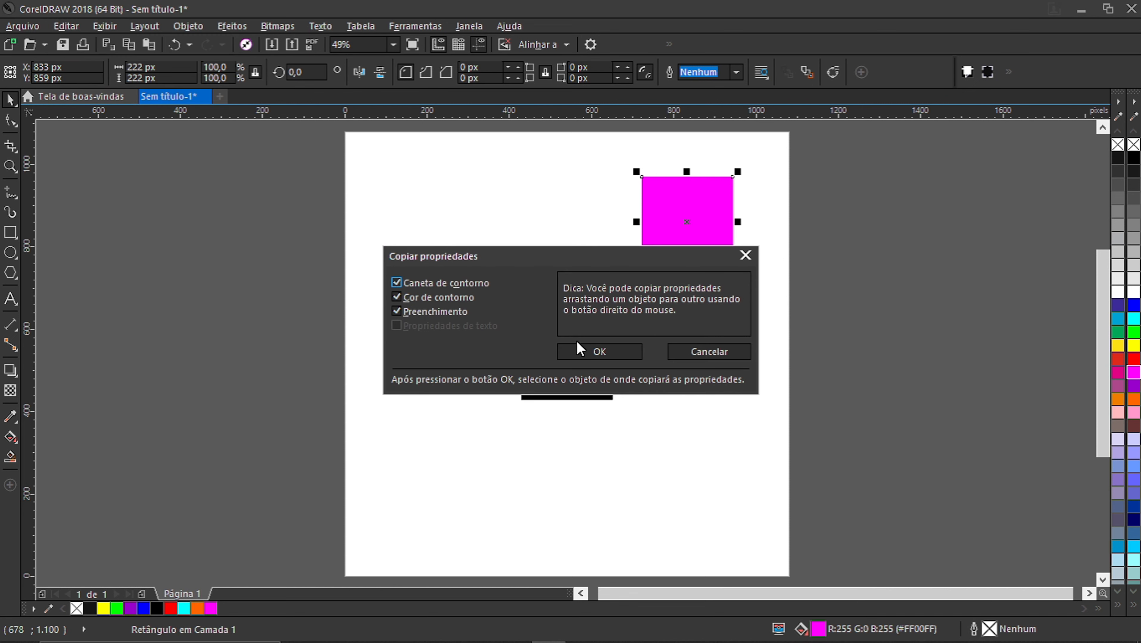
left_click_drag(536, 263, 531, 188)
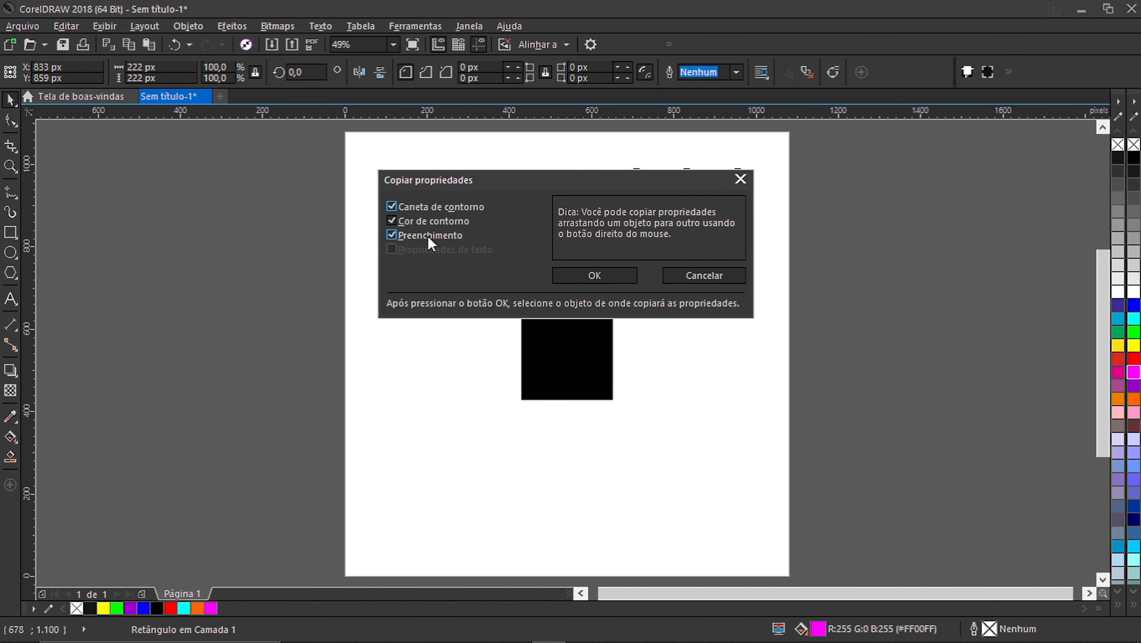
left_click(593, 276)
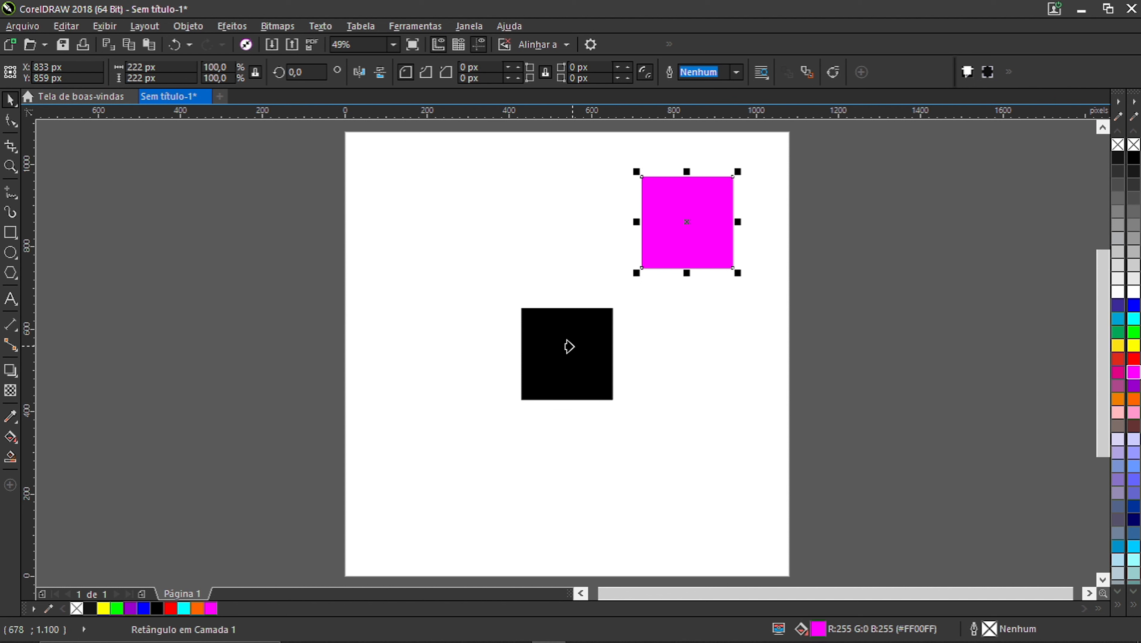
left_click(568, 346)
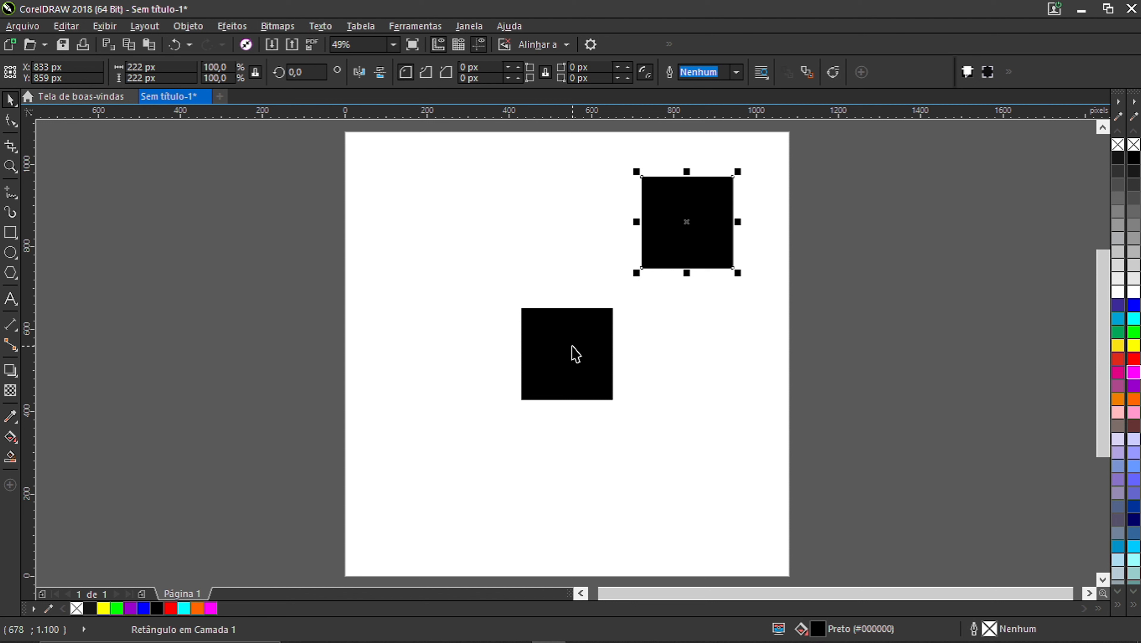
Undo back to the single black square at the page centre and delete it.
left_click(610, 456)
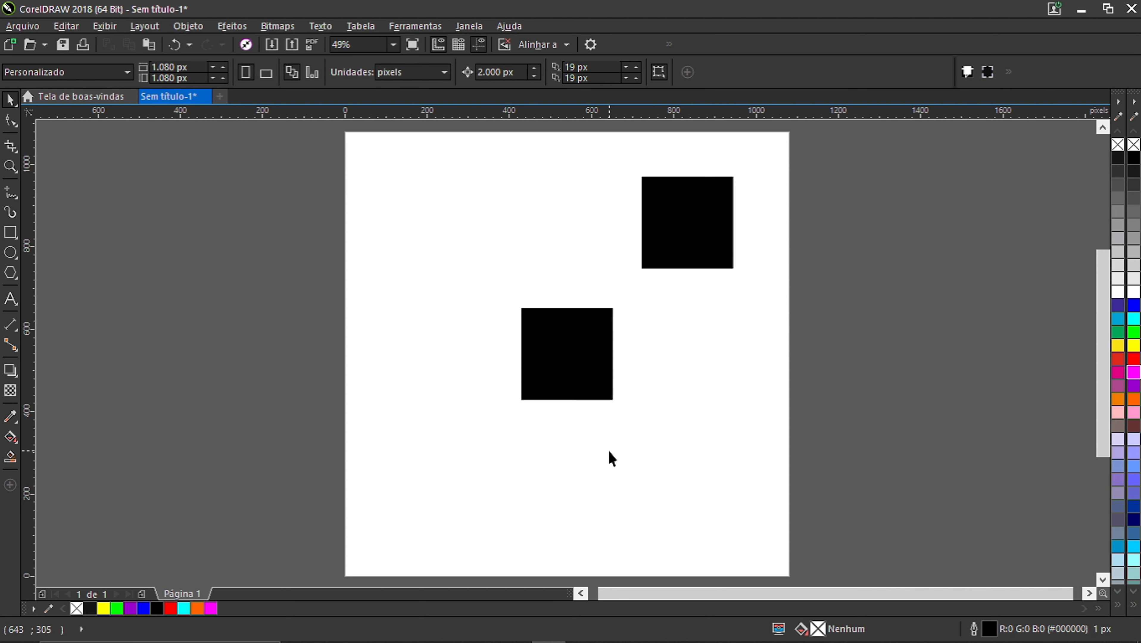
key("ctrl+z")
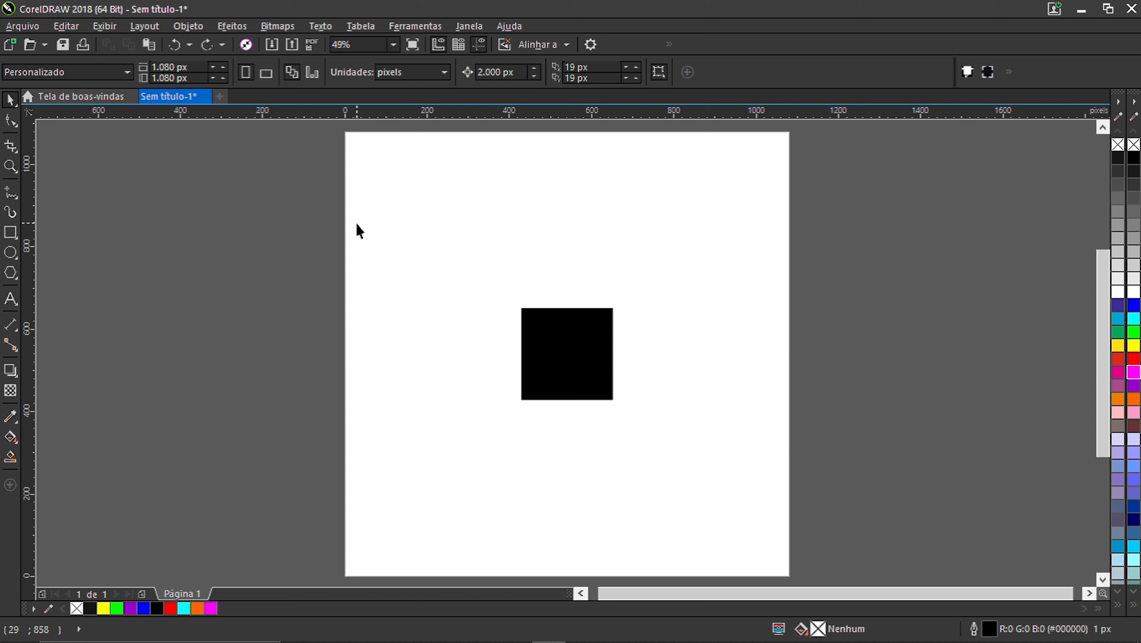
left_click(578, 365)
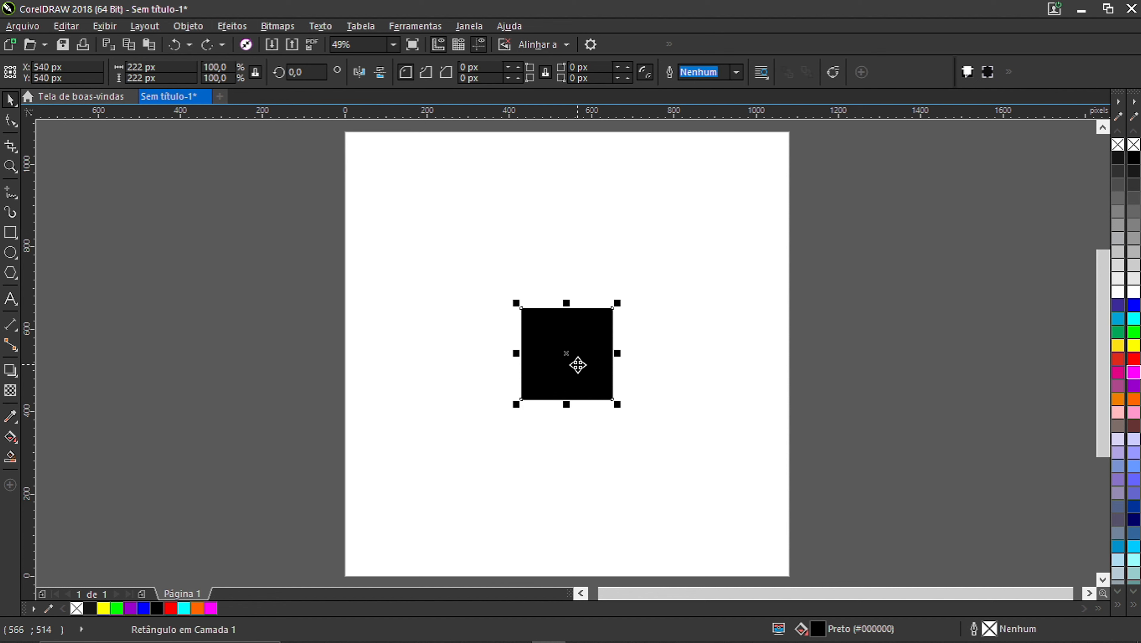
key("Delete")
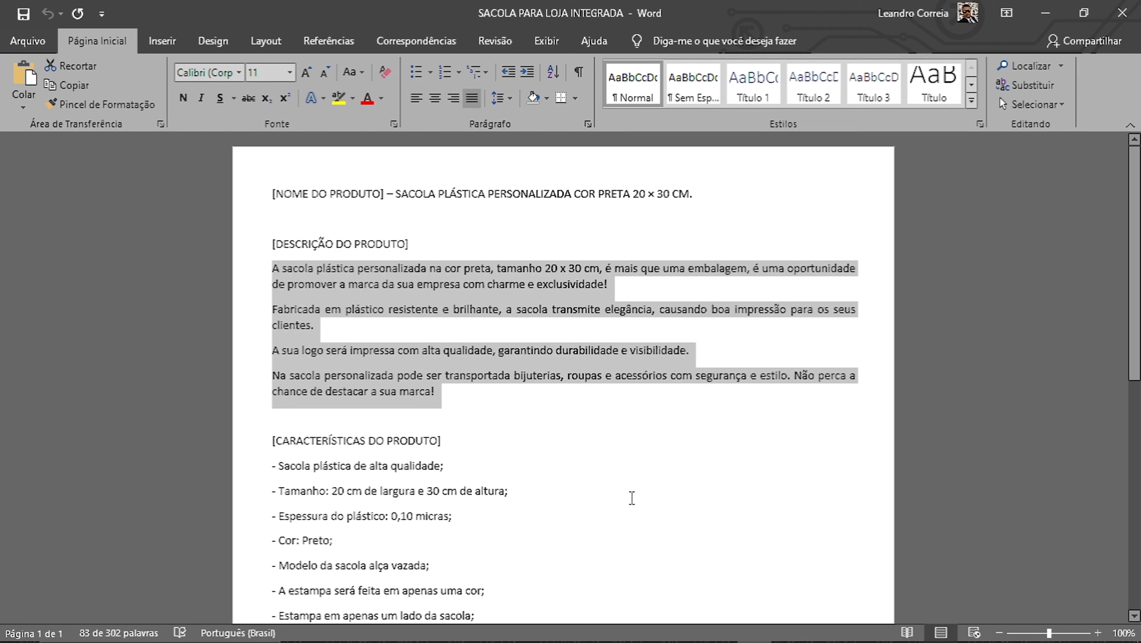
Switch to Word and copy the four paragraphs under [DESCRIÇÃO DO PRODUTO].
left_click(630, 496)
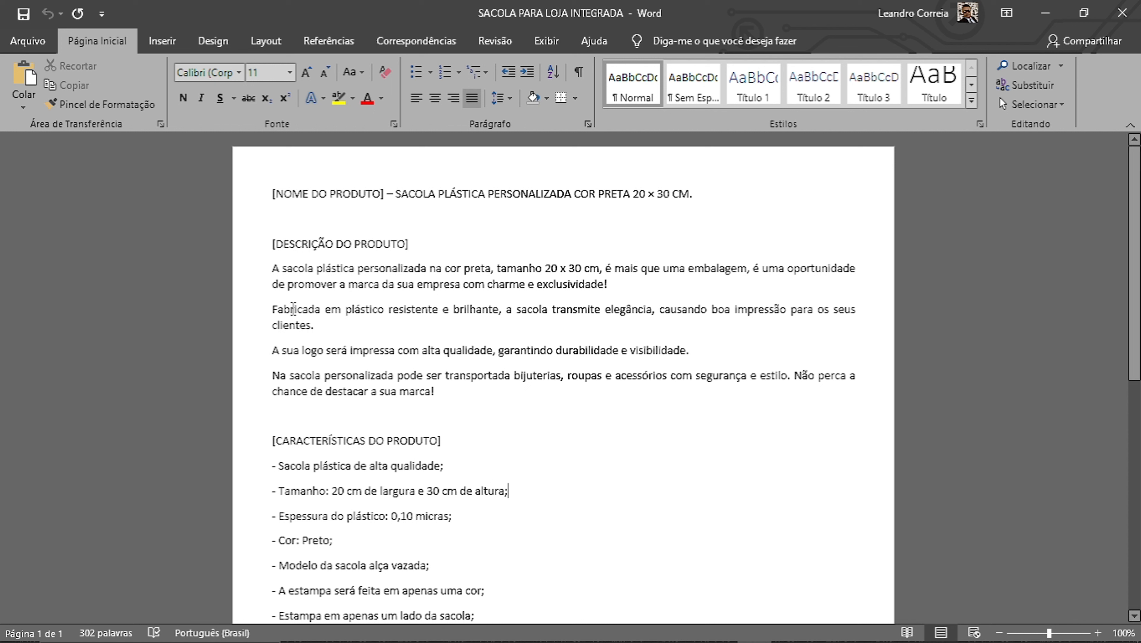
left_click_drag(271, 269, 440, 391)
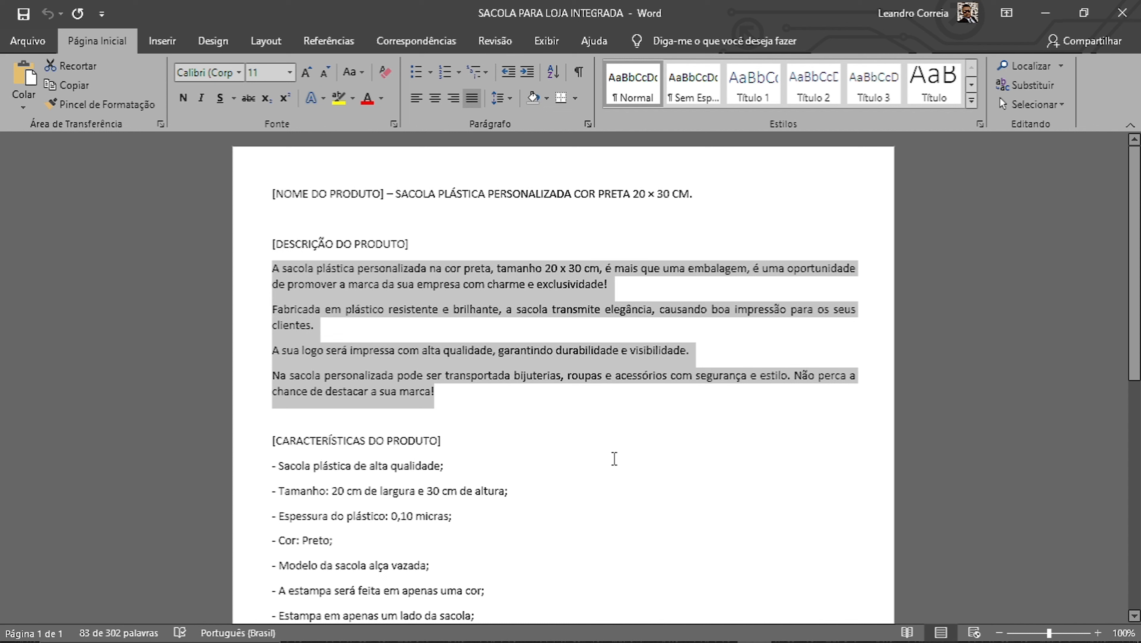
Switch back to CorelDRAW, paste the copied text as a Documento do Microsoft Word object and enlarge it to about 910 × 229 px.
key("alt+Tab")
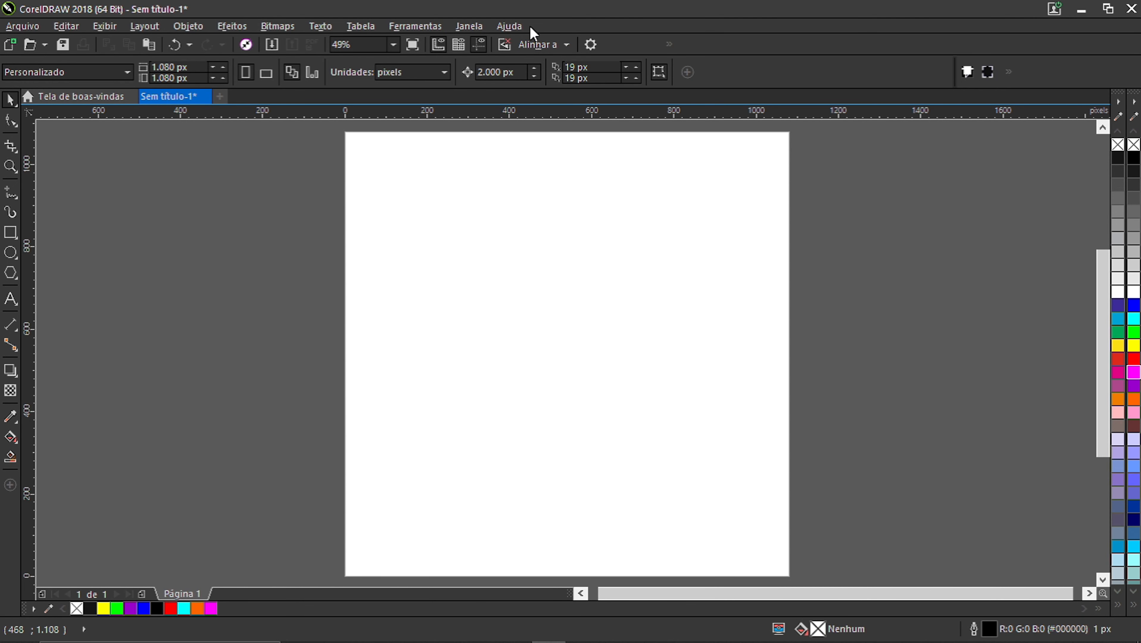
left_click(71, 26)
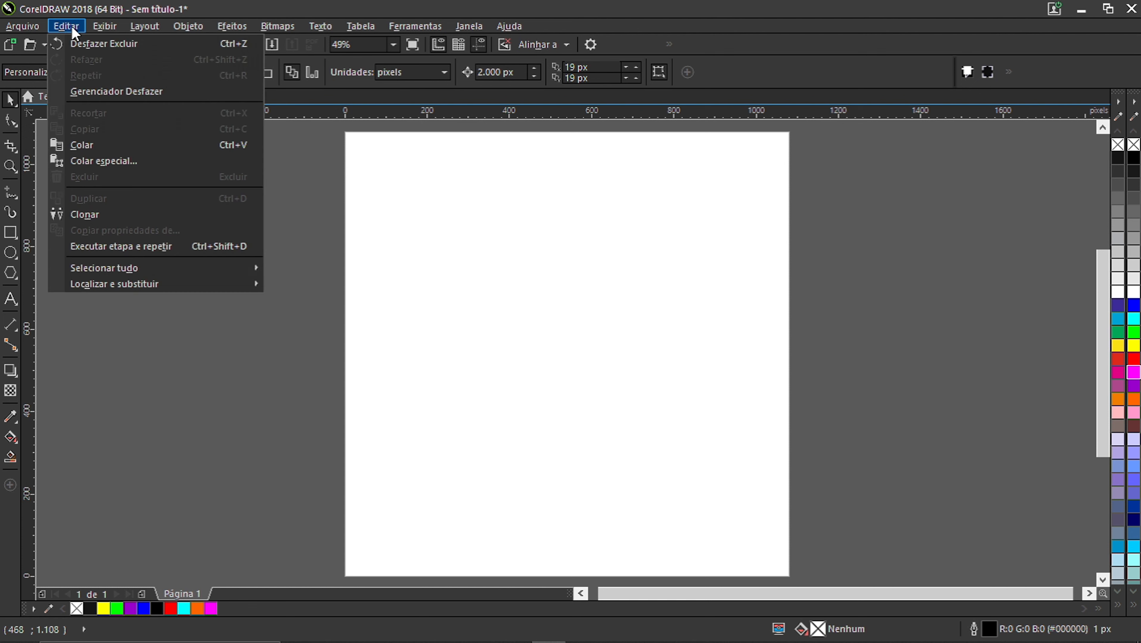
left_click(120, 159)
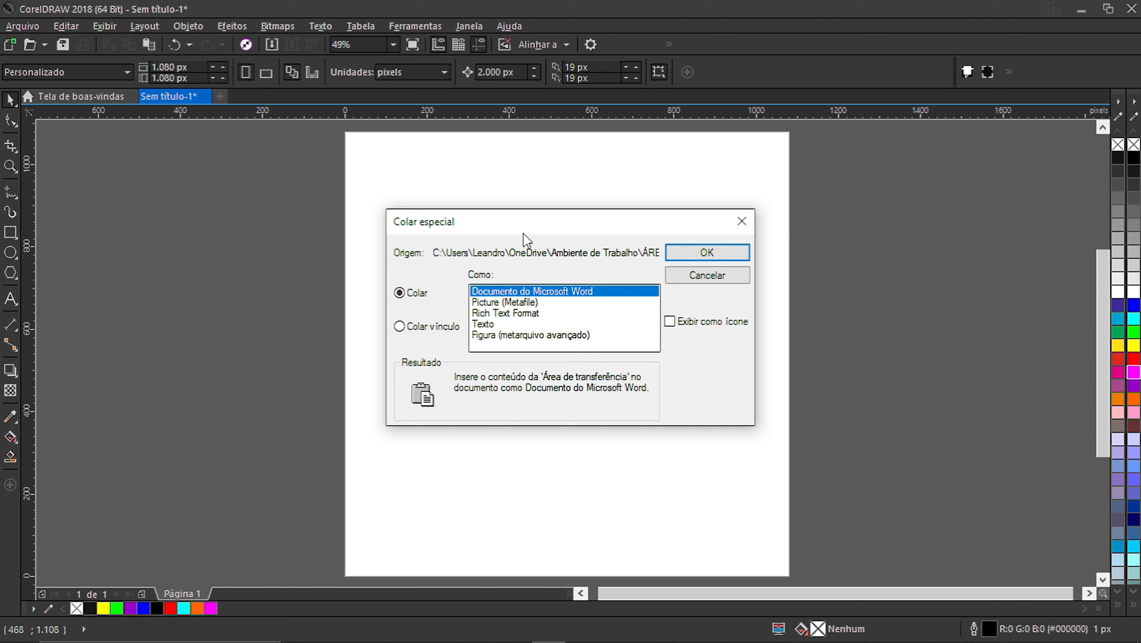
left_click_drag(531, 222, 530, 180)
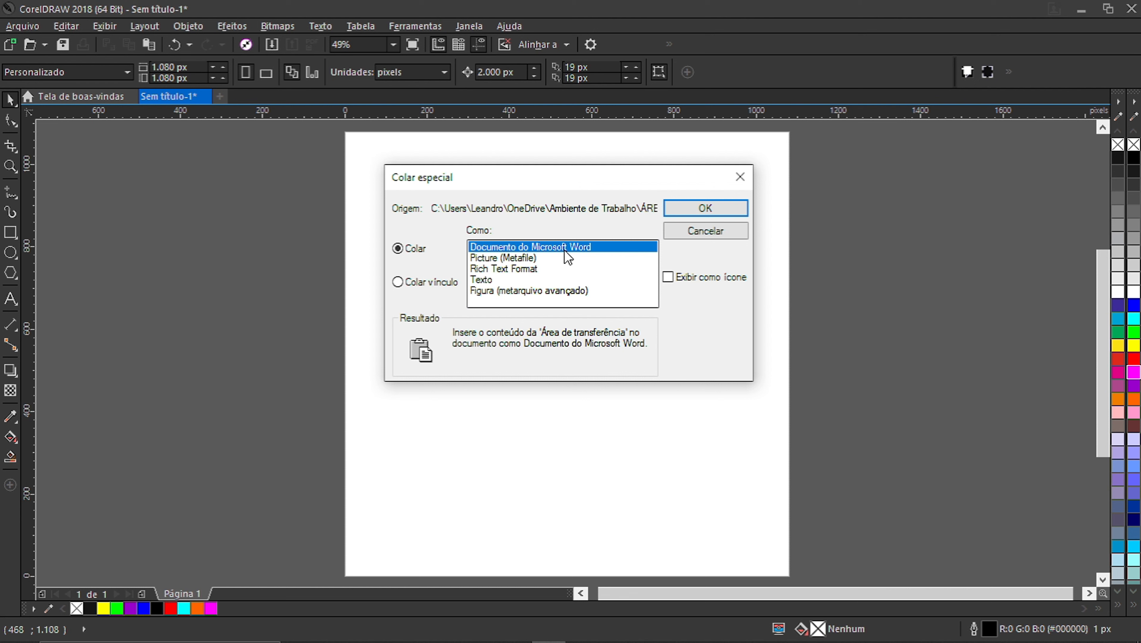
left_click(703, 210)
left_click_drag(699, 317, 758, 284)
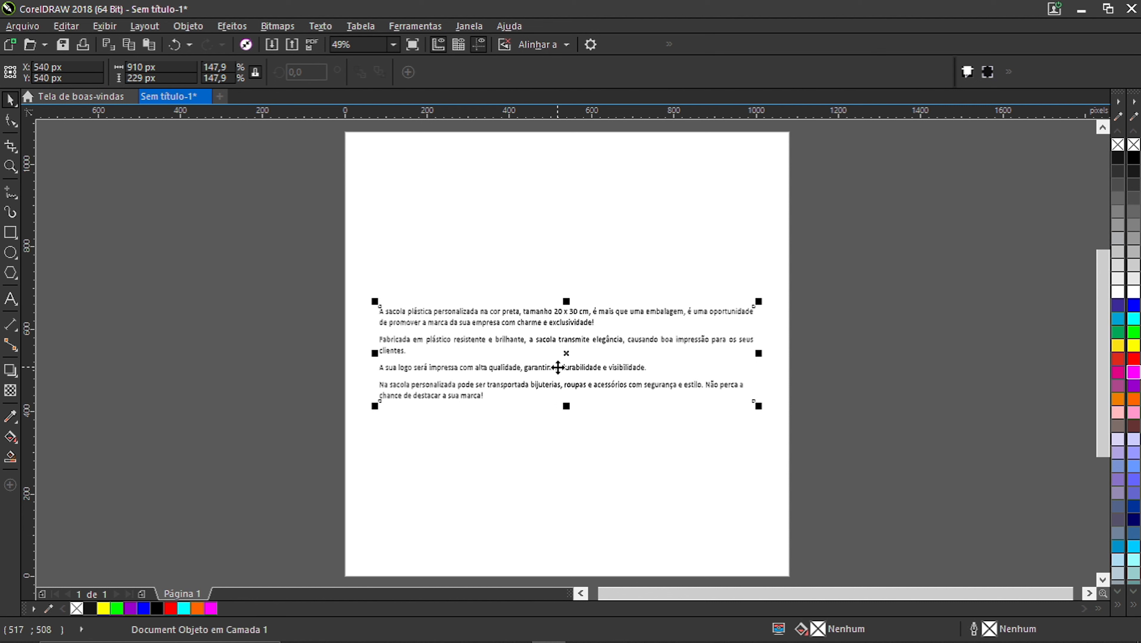
Open the pasted text object for editing in Word and set the font colour of all its paragraphs to red.
scroll(559, 369, "up", 3)
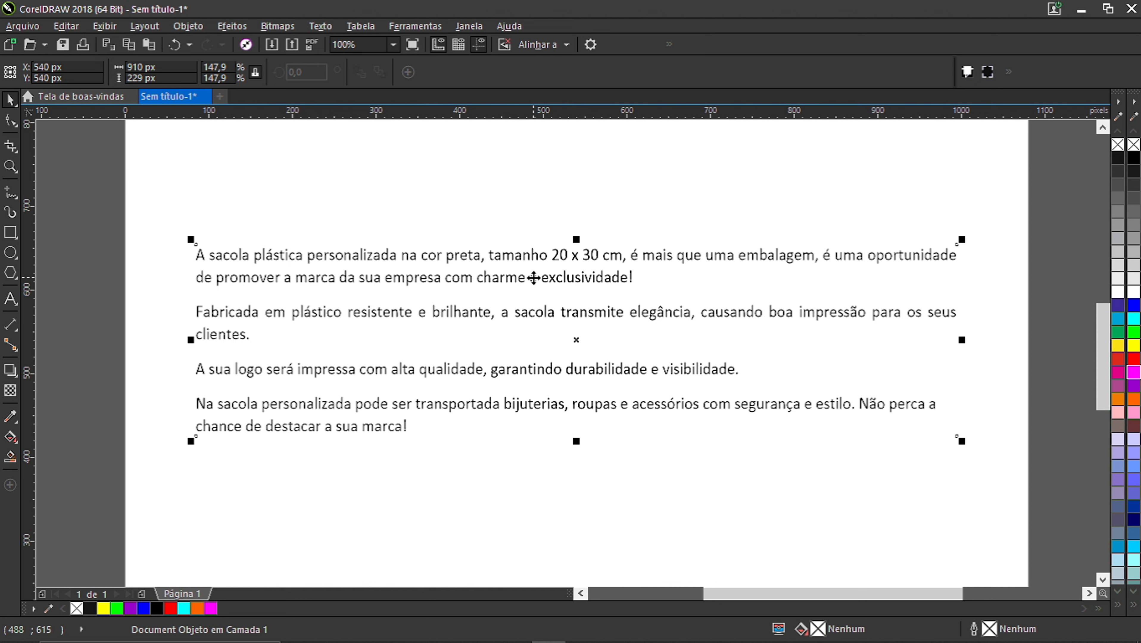
left_click(510, 217)
left_click(580, 295)
double_click(581, 278)
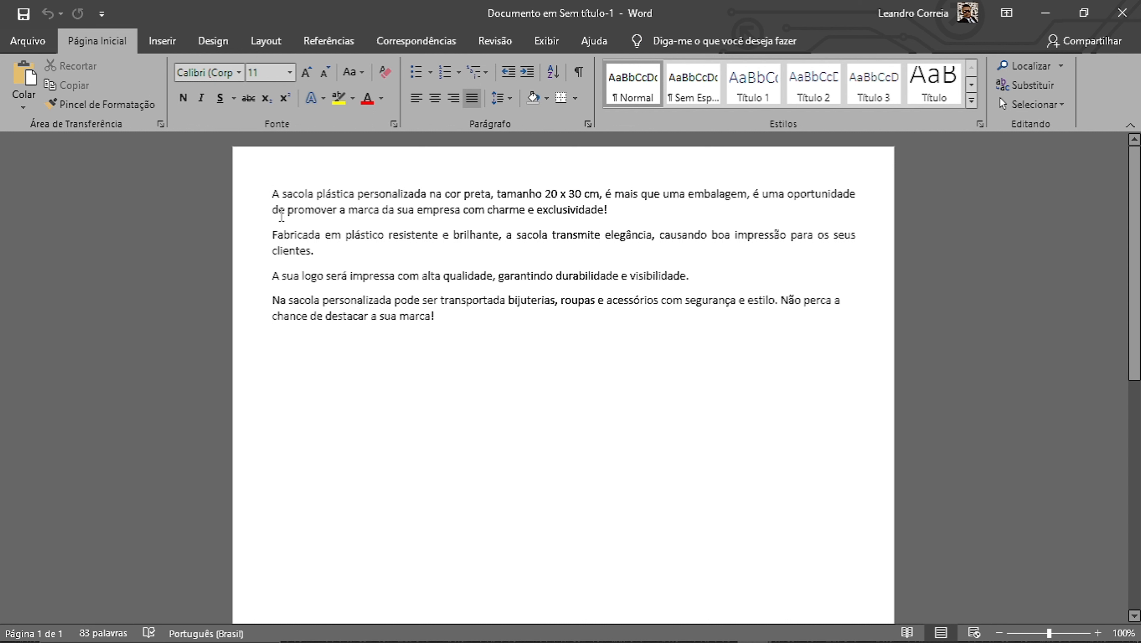
left_click_drag(273, 194, 435, 317)
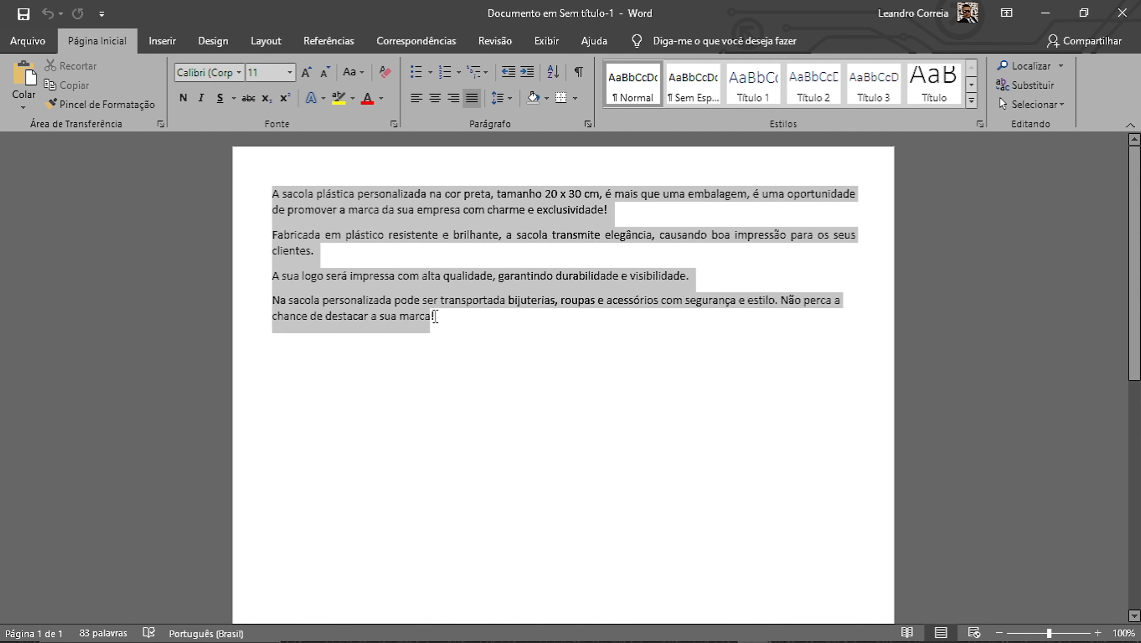
left_click(367, 98)
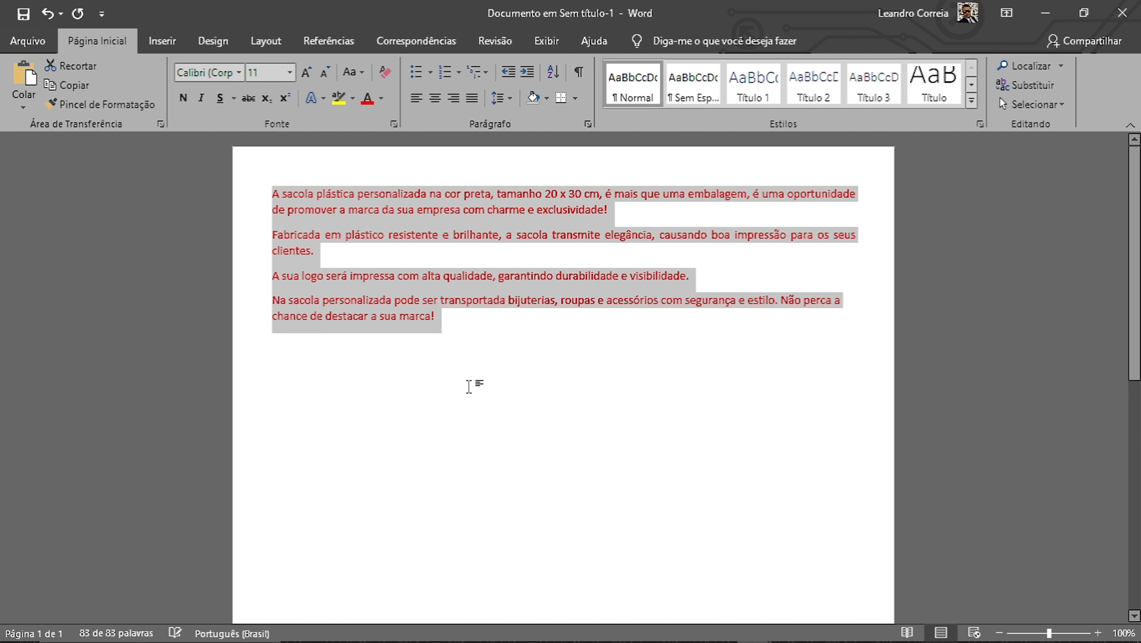
Add an empty line after the last paragraph, save the embedded document and switch back to CorelDRAW.
left_click(469, 332)
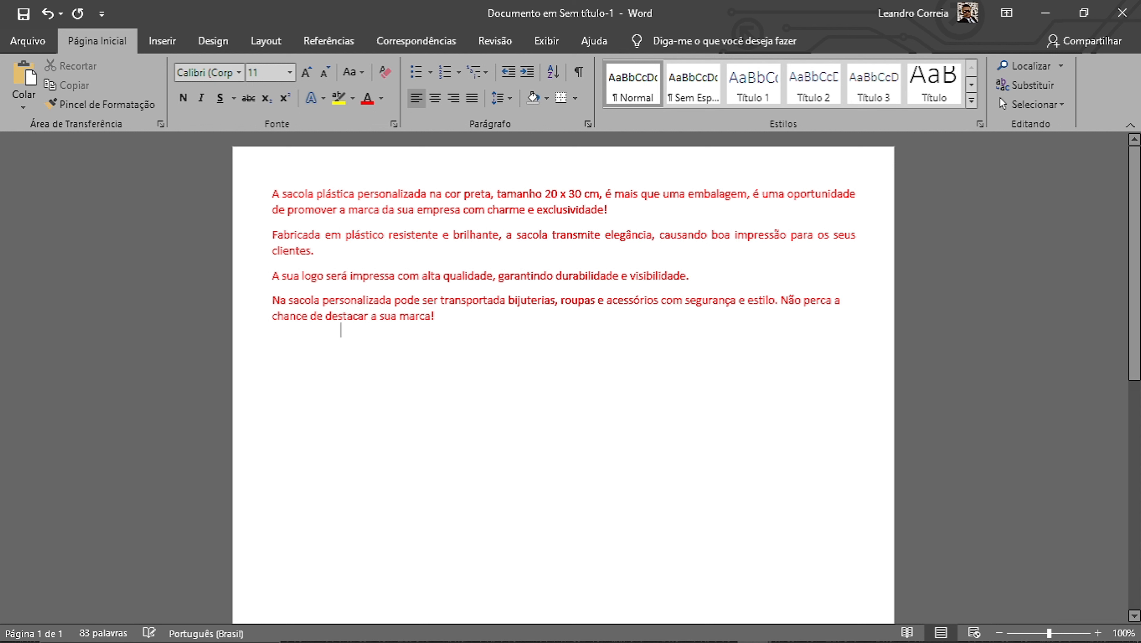
key("Return")
left_click(25, 15)
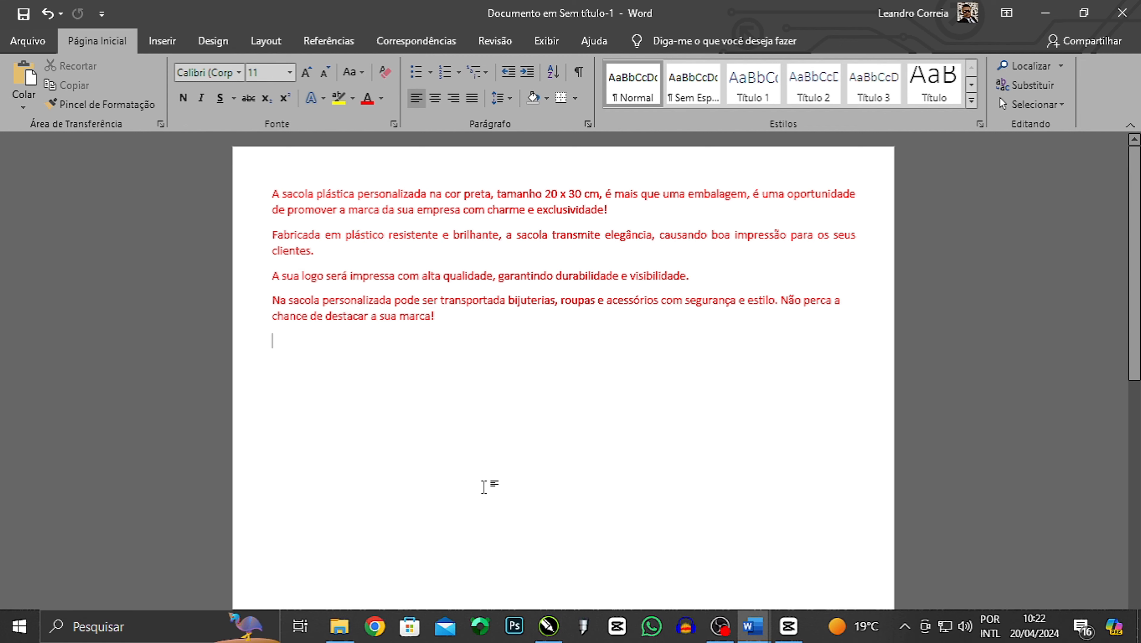
key("alt+Tab")
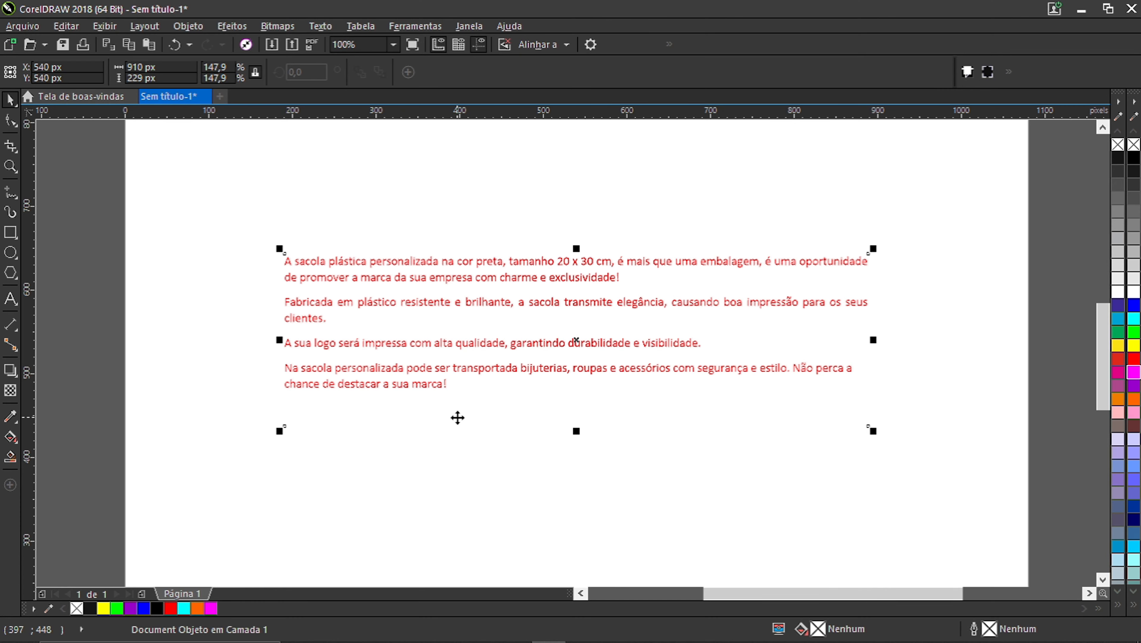
Reopen the red text object for editing in Word.
scroll(457, 418, "down", 2)
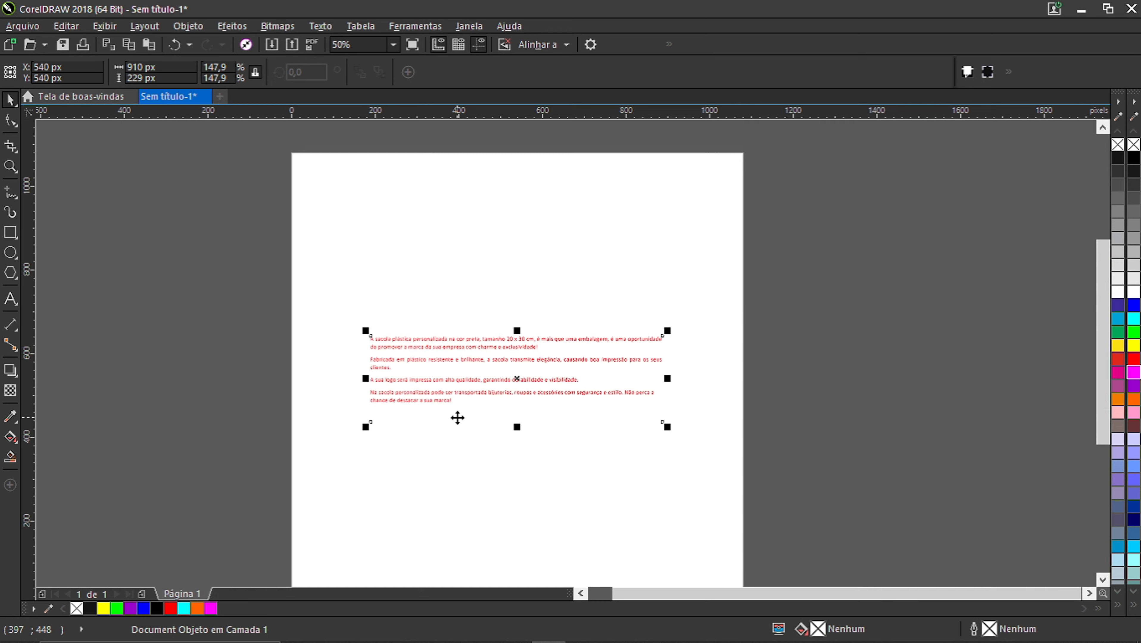
left_click(259, 363)
scroll(408, 334, "up", 2)
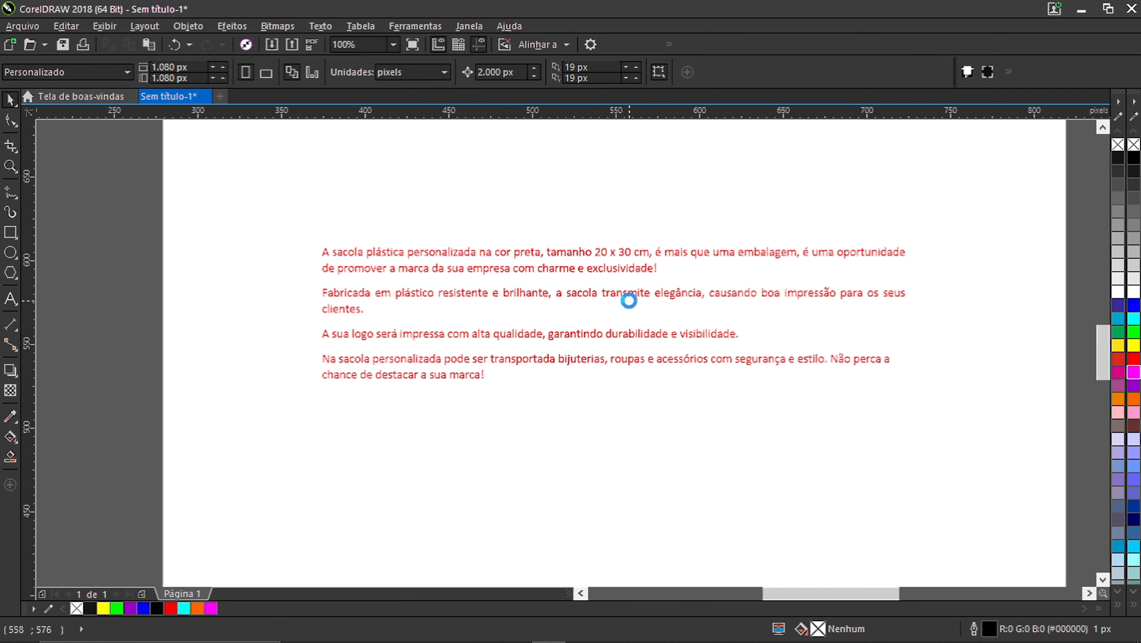
scroll(626, 296, "up", 1)
scroll(624, 293, "down", 1)
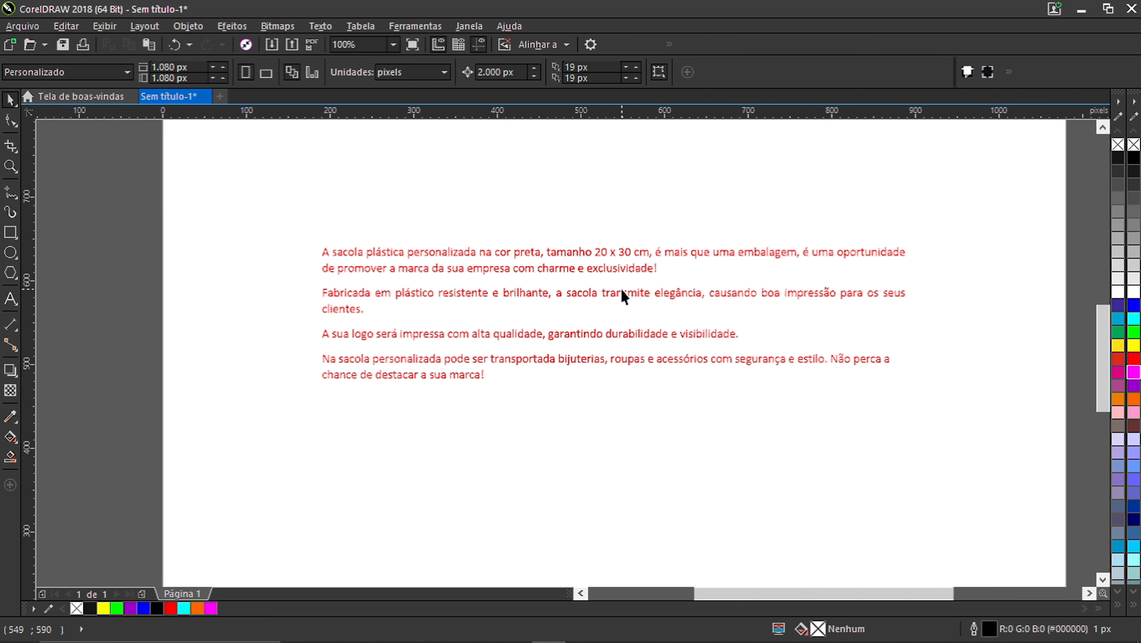
left_click(596, 296)
double_click(596, 296)
left_click(596, 296)
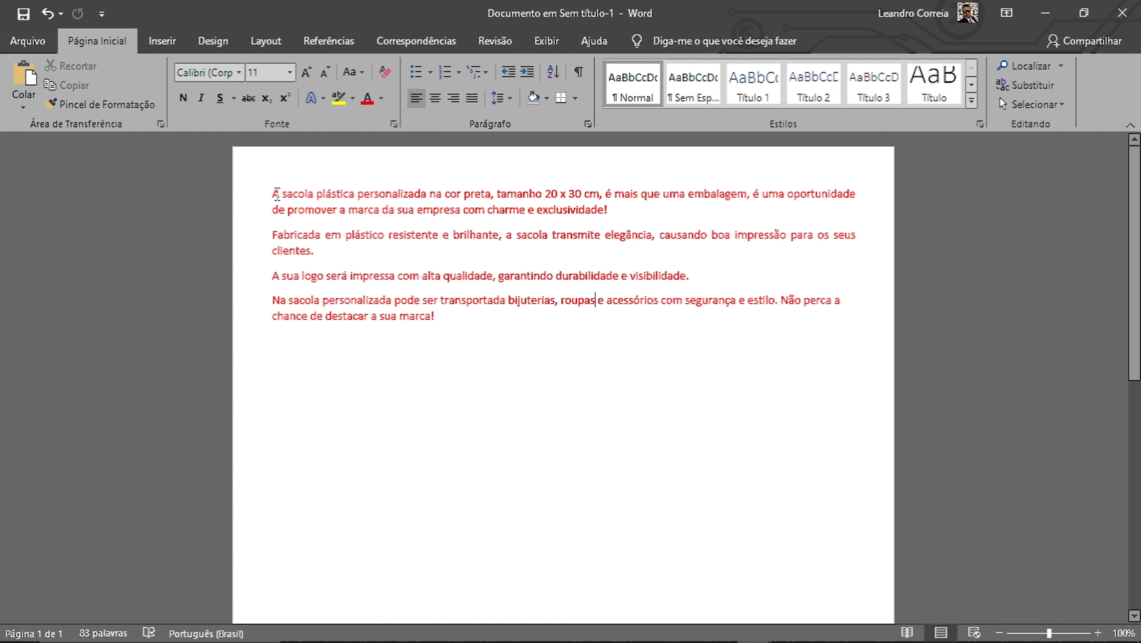
Set the font colour of all the embedded text to black, then return to CorelDRAW and deselect the text object.
left_click_drag(272, 193, 464, 316)
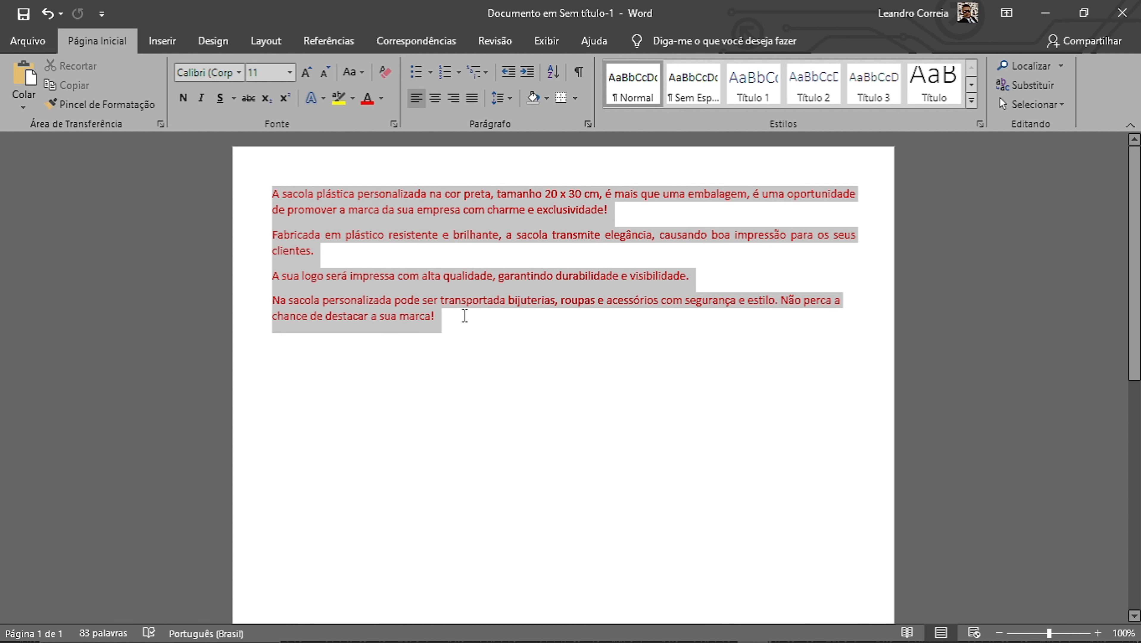
left_click(381, 98)
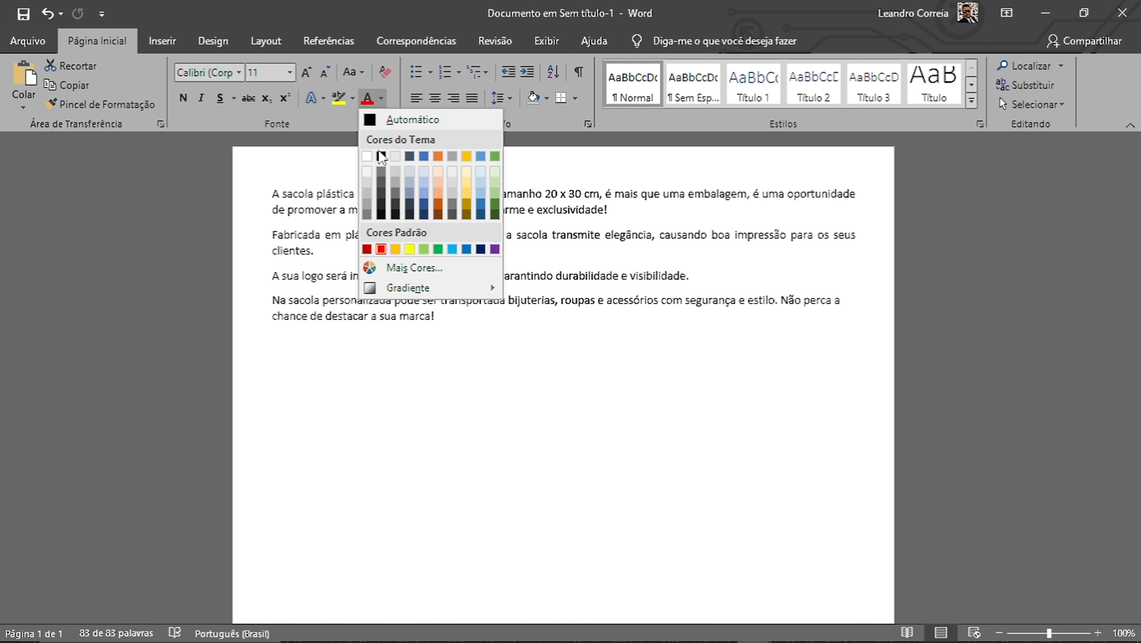
left_click(382, 158)
left_click(473, 341)
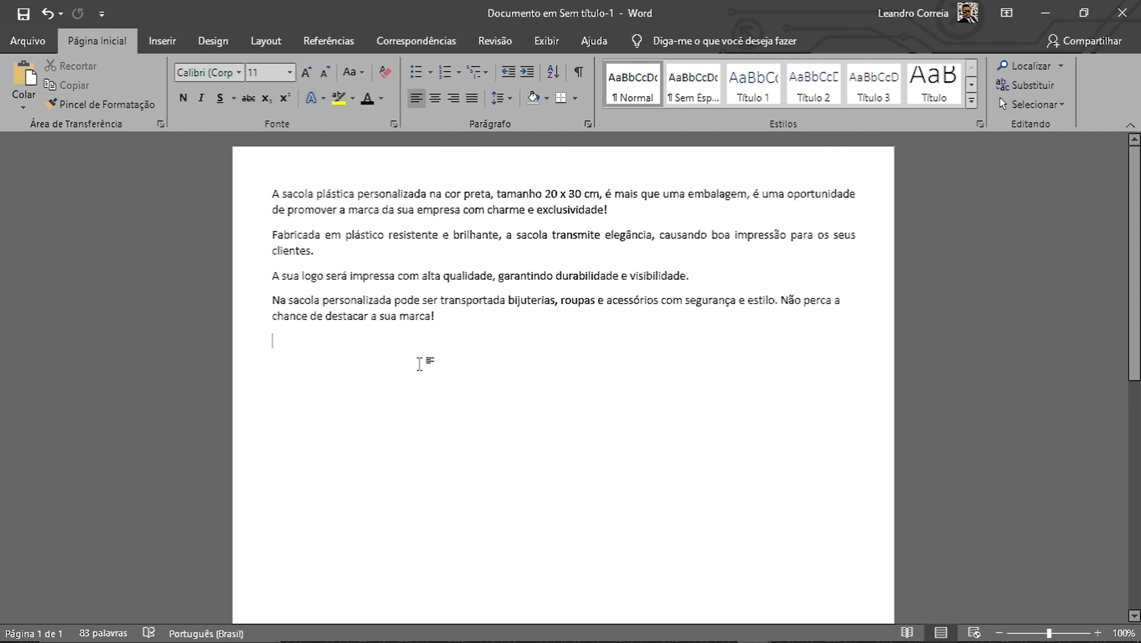
key("alt+Tab")
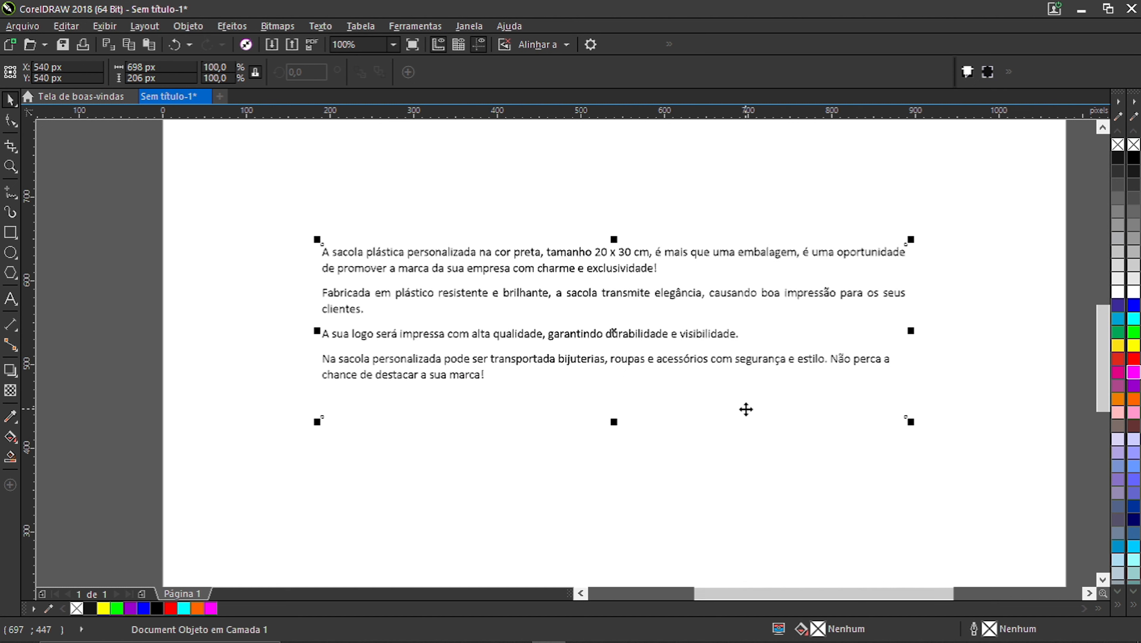
left_click(512, 193)
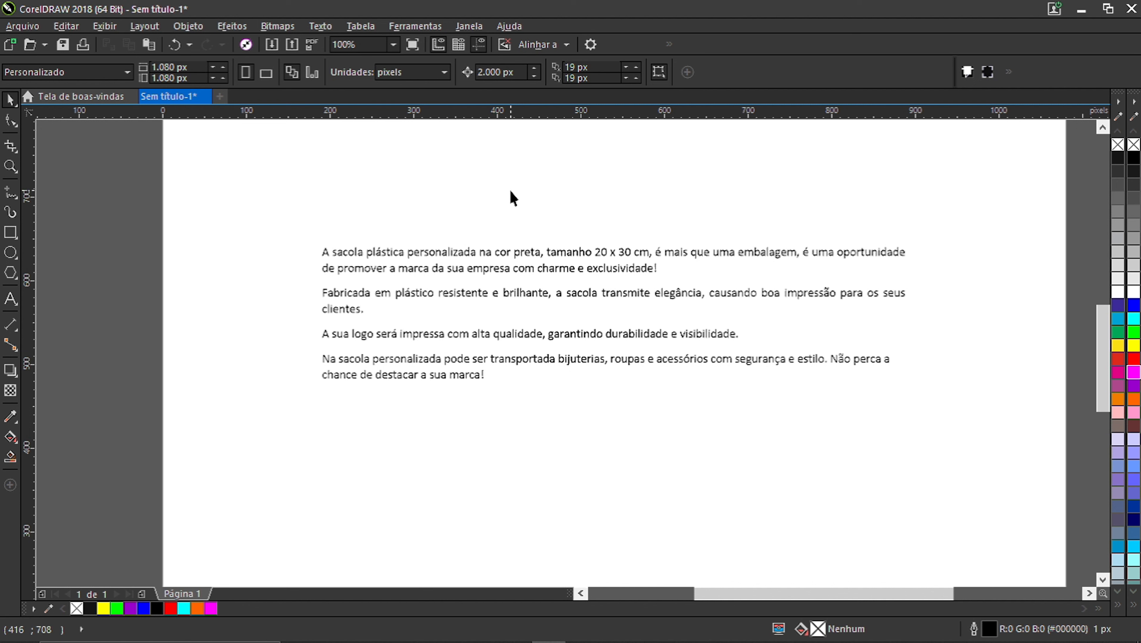
left_click(65, 26)
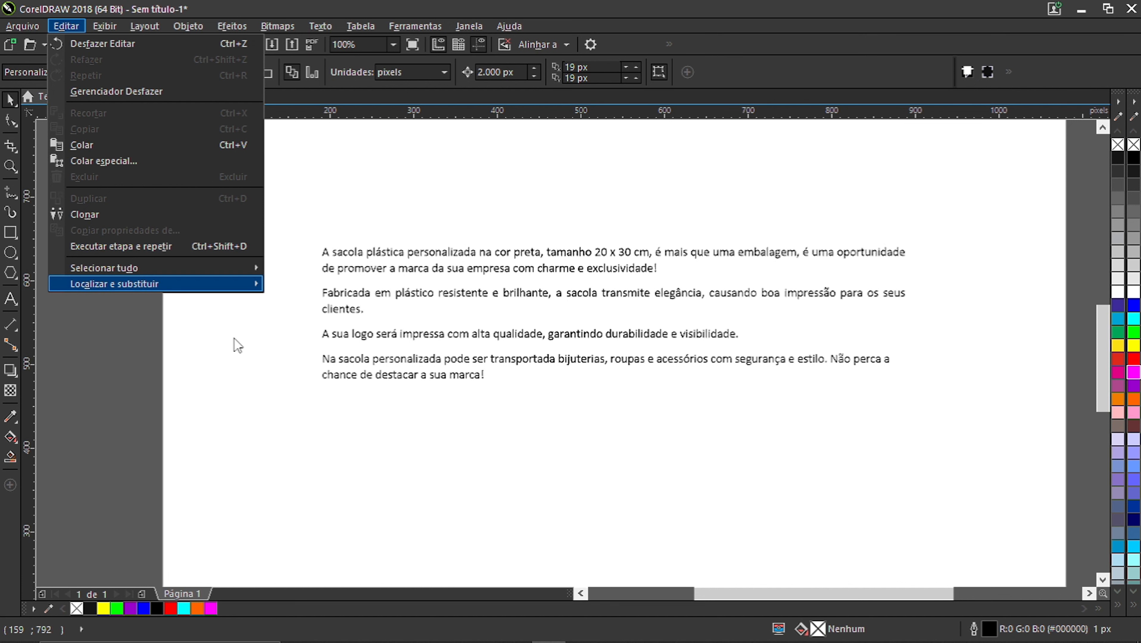
left_click(261, 367)
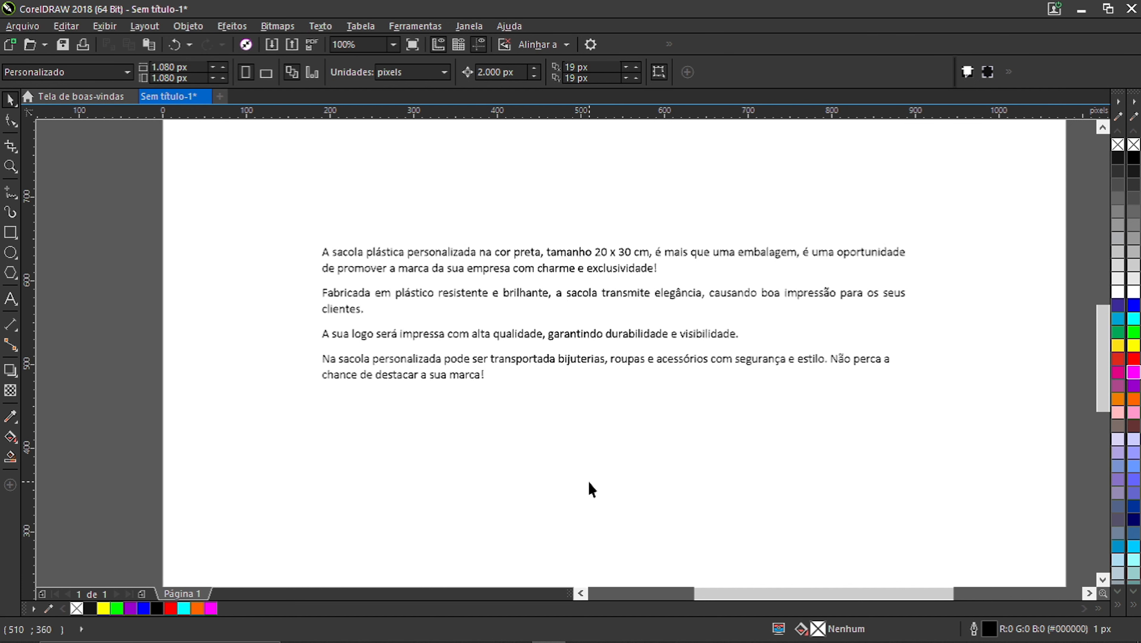